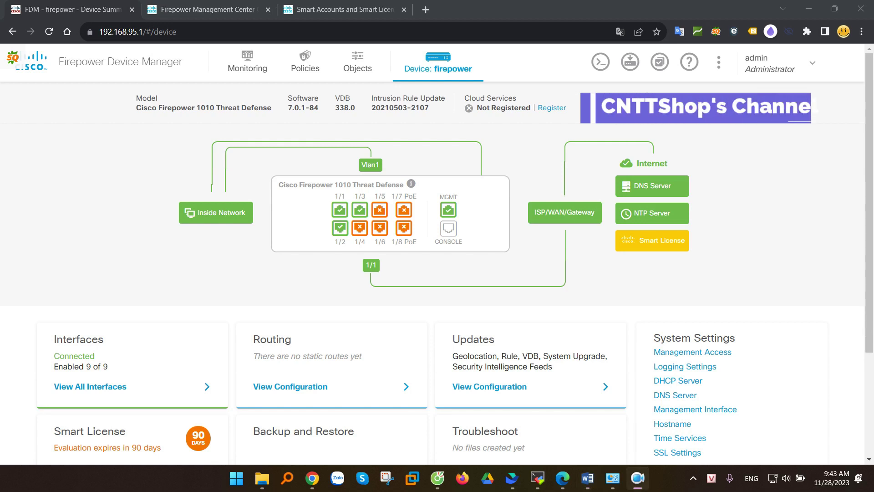
Open Cisco Software Central in a new browser tab and go to the Smart Software Licensing inventory.
{"action": "left_click", "coordinate": [425, 9]}
{"action": "type", "text": "so"}
{"action": "key", "text": "Return"}
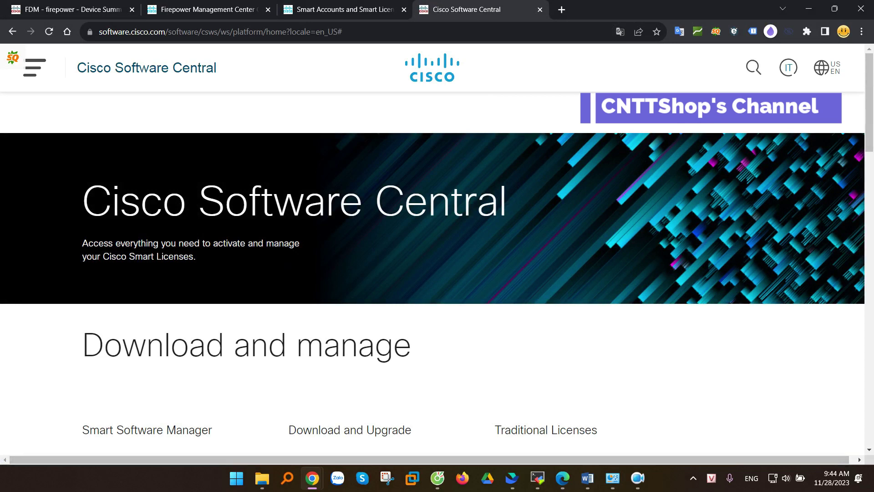
{"action": "key", "text": "alt+Tab"}
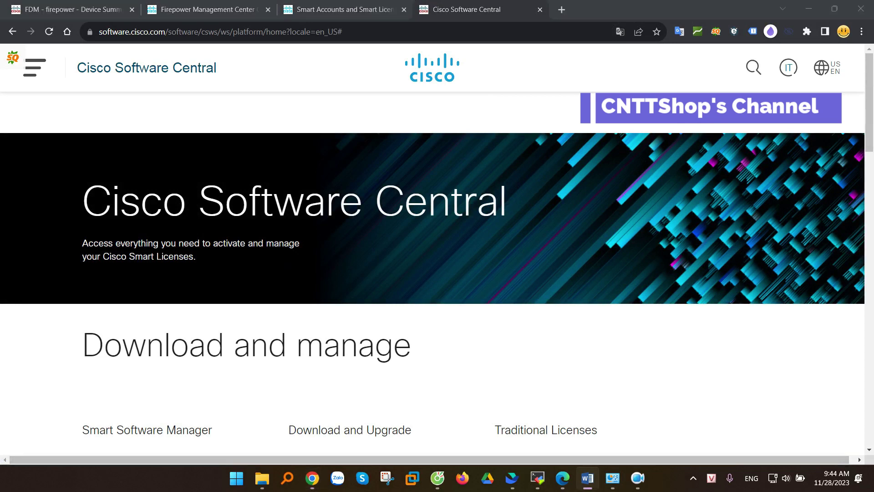
{"action": "scroll", "coordinate": [203, 234], "scroll_direction": "down", "scroll_amount": 7}
{"action": "left_click", "coordinate": [117, 172]}
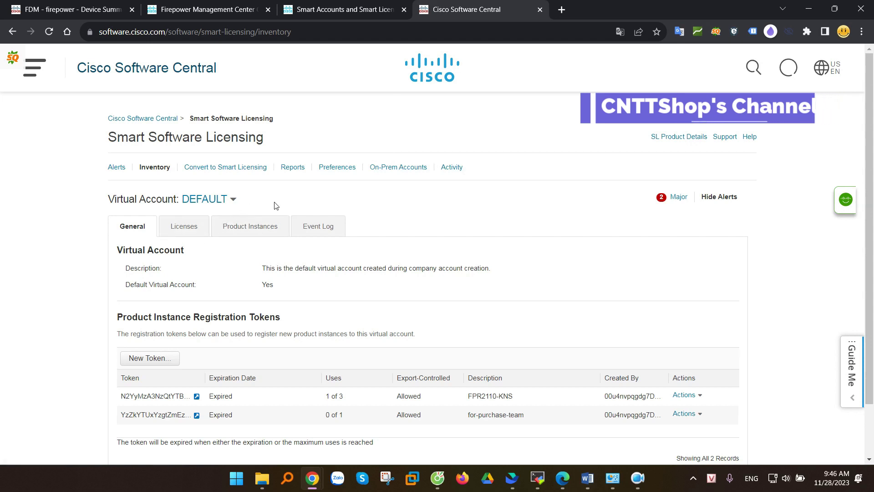
Choose the DEFAULT virtual account, review its license list, and return to its general information with the registration tokens.
{"action": "left_click", "coordinate": [230, 204]}
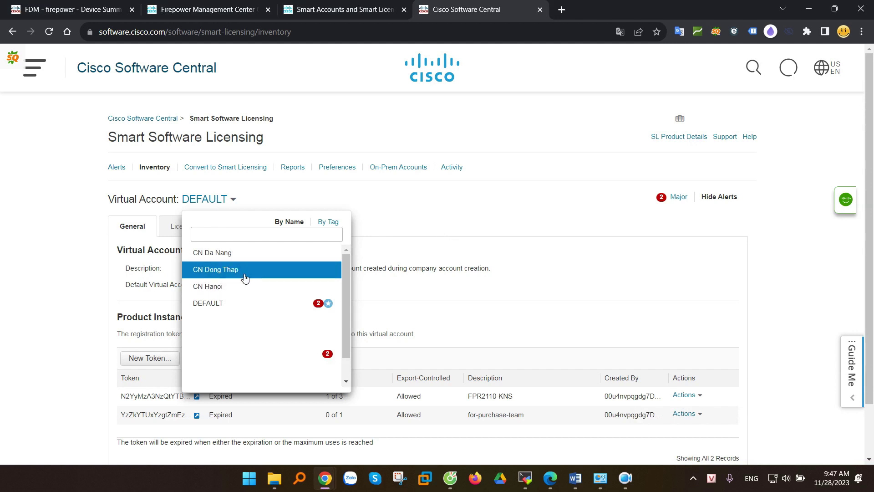
{"action": "left_click", "coordinate": [212, 304]}
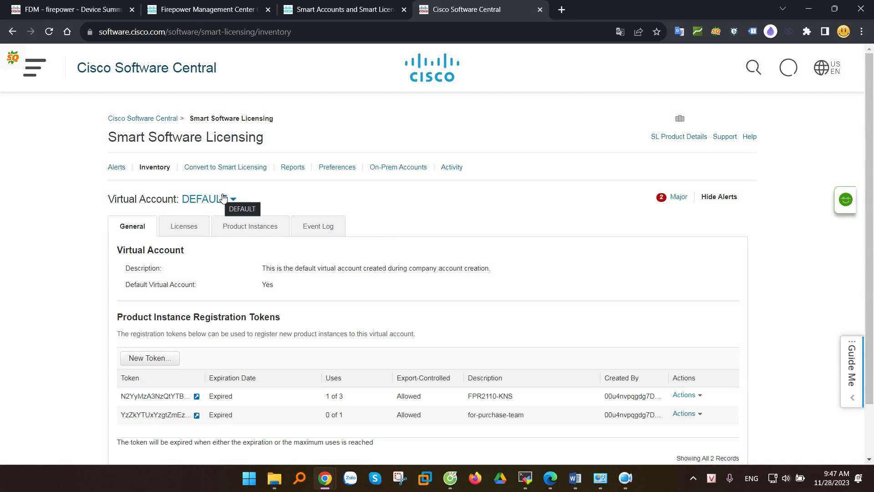
{"action": "left_click", "coordinate": [190, 226]}
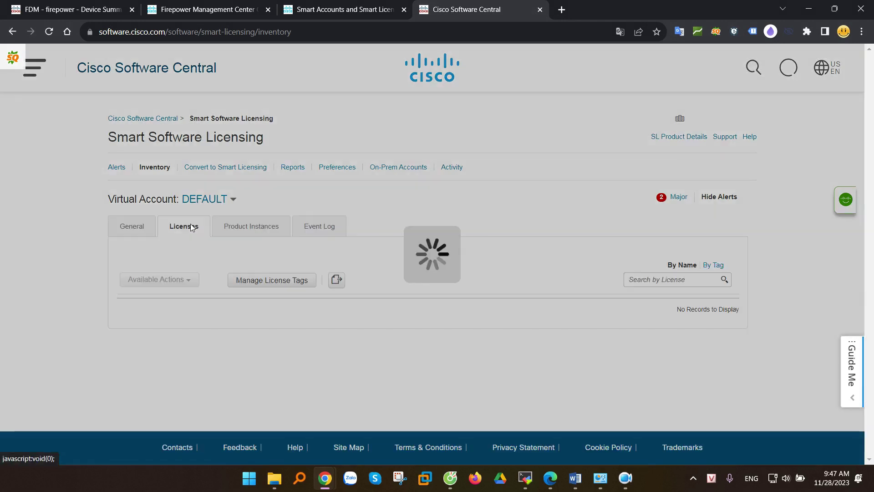
{"action": "scroll", "coordinate": [391, 269], "scroll_direction": "down", "scroll_amount": 1}
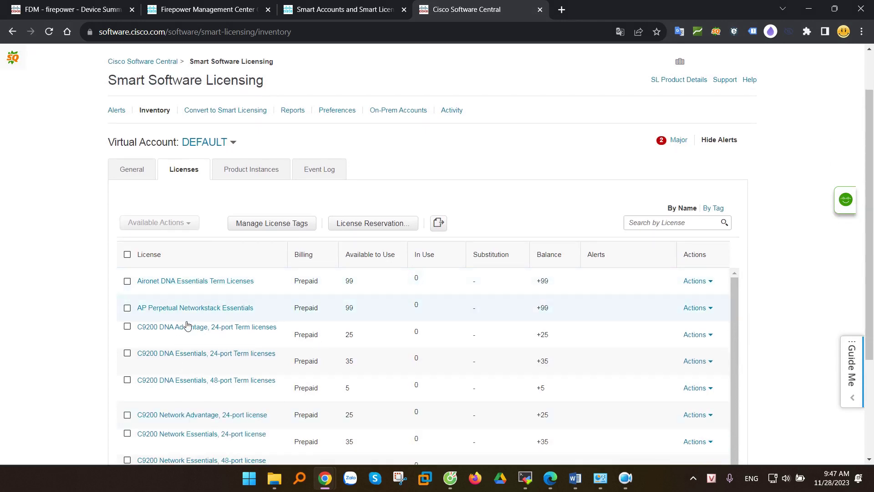
{"action": "scroll", "coordinate": [250, 92], "scroll_direction": "up", "scroll_amount": 1}
{"action": "left_click", "coordinate": [144, 226]}
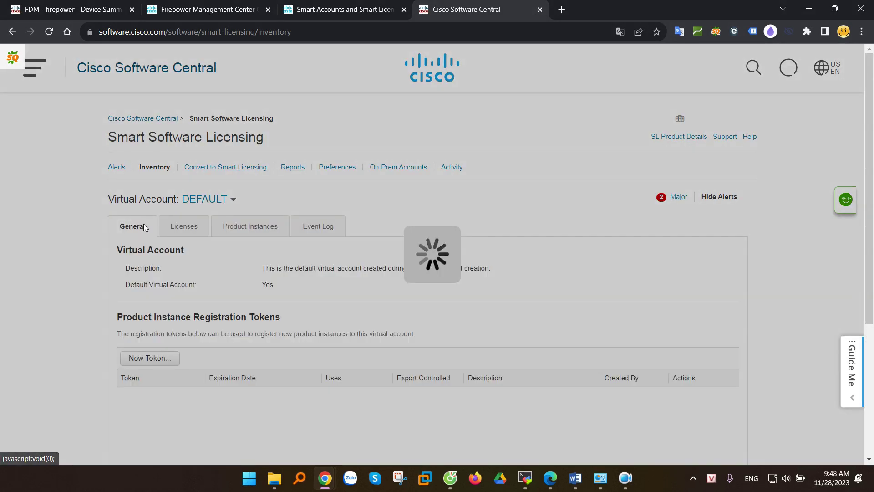
In the Firepower licensing guide, examine which smart licenses the TMC subscription covers in Table 1 and highlight that row.
{"action": "left_click", "coordinate": [223, 10]}
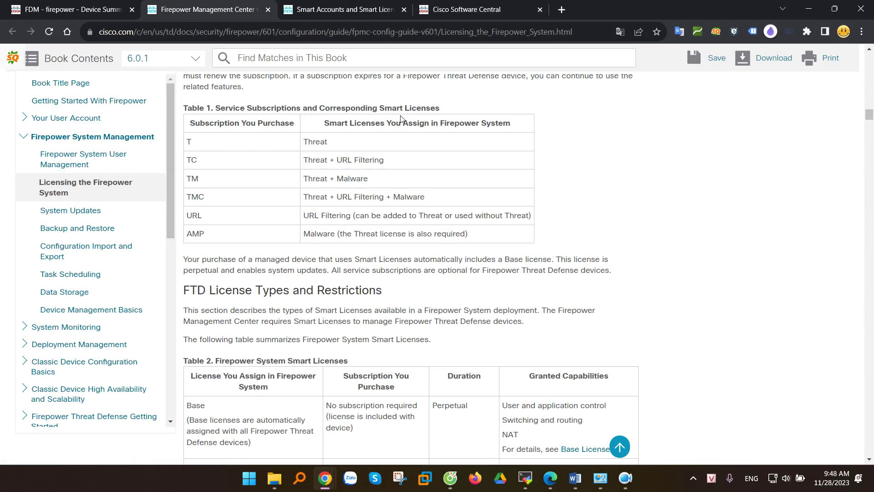
{"action": "double_click", "coordinate": [309, 144]}
{"action": "left_click_drag", "start_coordinate": [337, 197], "coordinate": [391, 196]}
{"action": "double_click", "coordinate": [404, 198]}
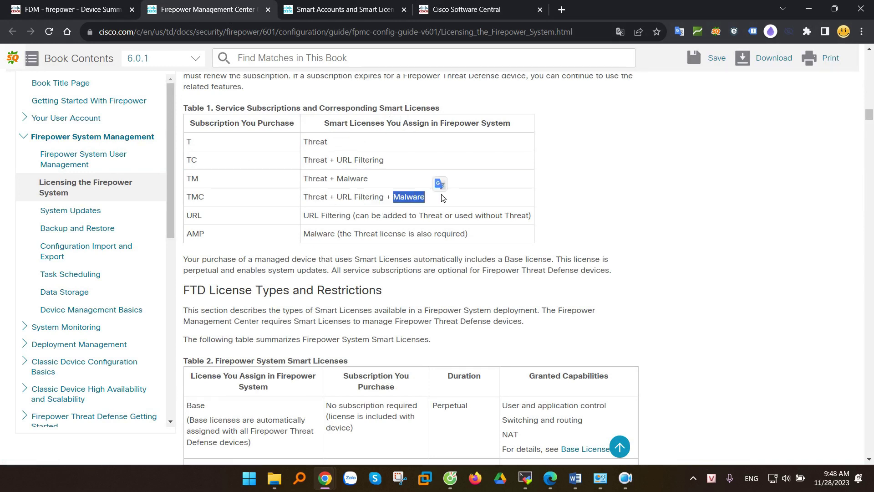
{"action": "left_click", "coordinate": [481, 186]}
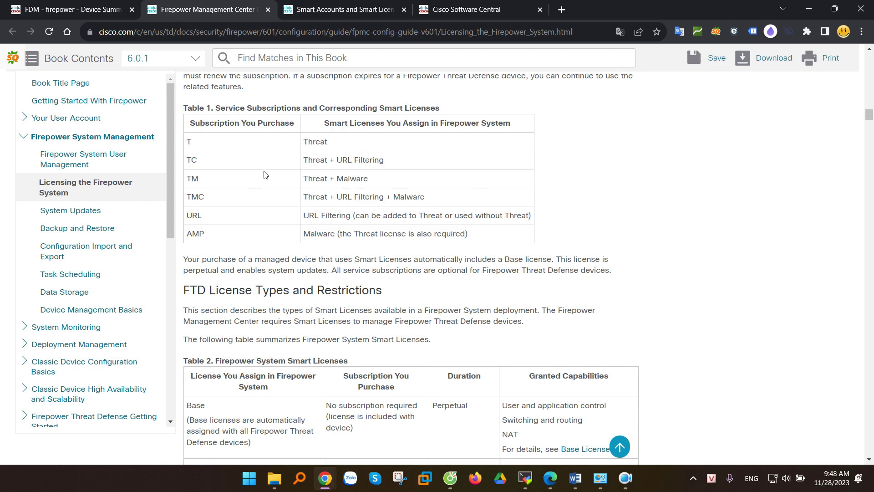
{"action": "left_click_drag", "start_coordinate": [187, 196], "coordinate": [432, 197]}
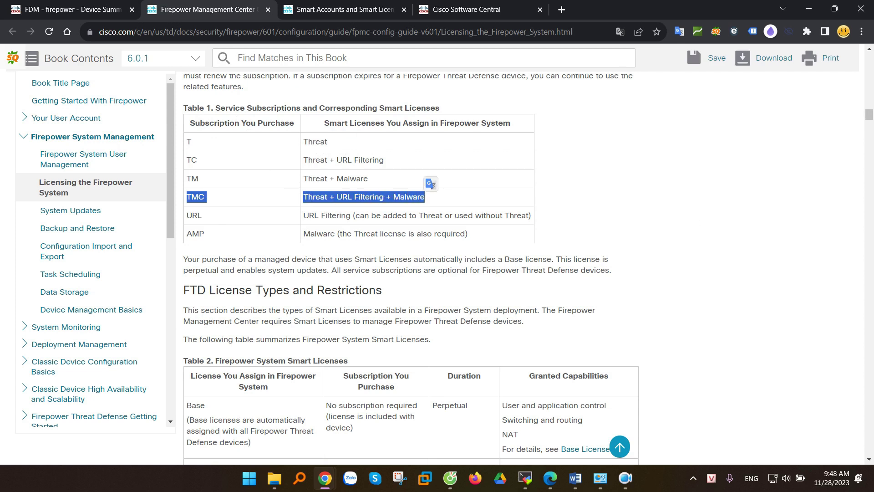
Compare the TM and TMC subscriptions in Table 1 by highlighting each name, and clear the selection.
{"action": "key", "text": "alt+Tab"}
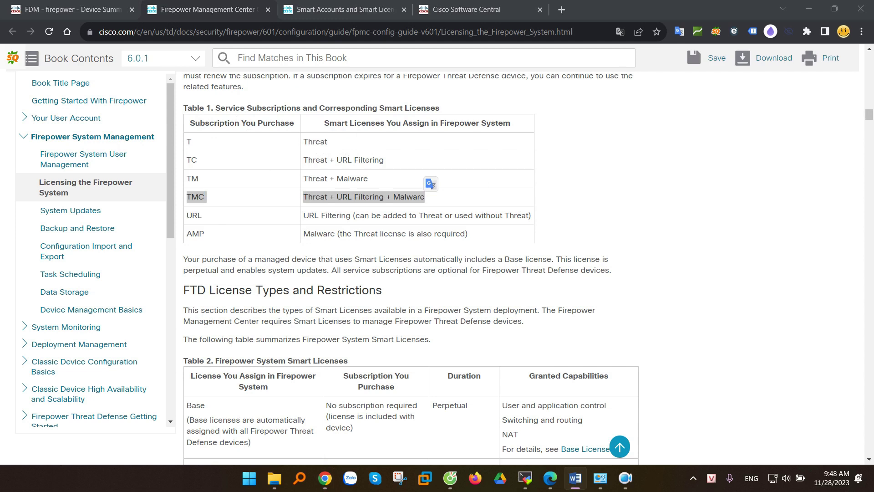
{"action": "key", "text": "alt+Tab"}
{"action": "left_click_drag", "start_coordinate": [204, 181], "coordinate": [188, 180]}
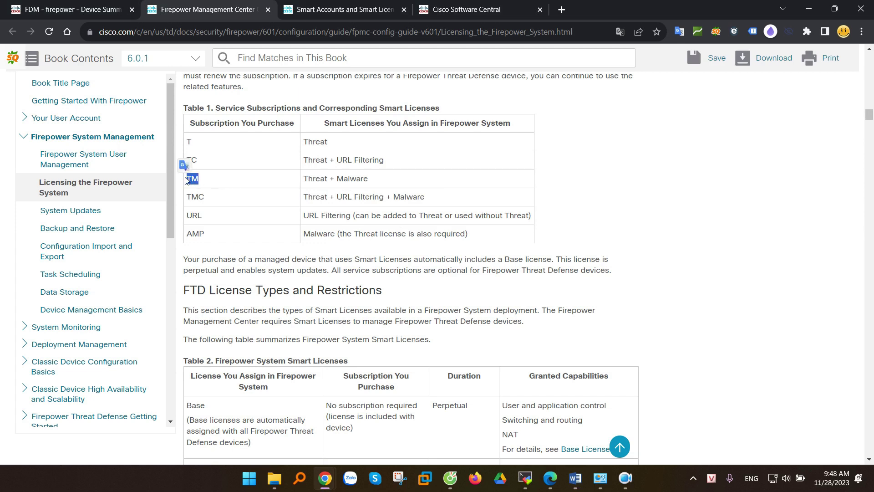
{"action": "left_click_drag", "start_coordinate": [208, 197], "coordinate": [188, 199]}
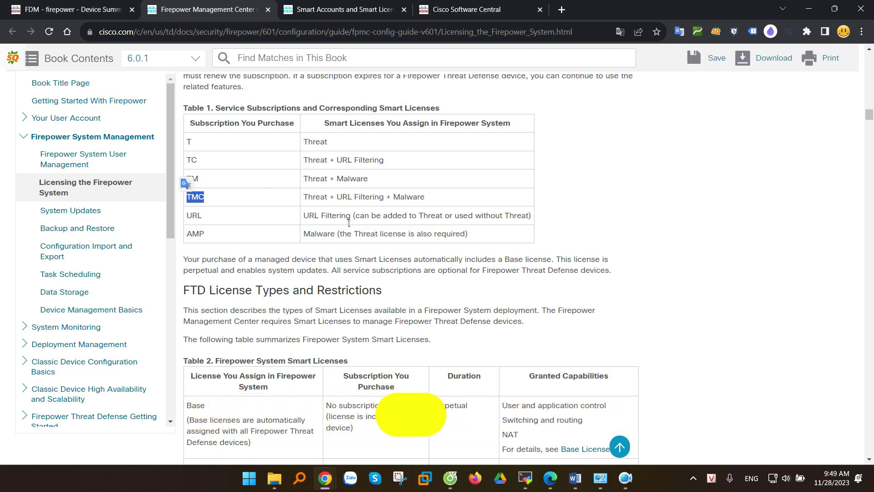
{"action": "scroll", "coordinate": [349, 223], "scroll_direction": "up", "scroll_amount": 1}
{"action": "left_click", "coordinate": [391, 214]}
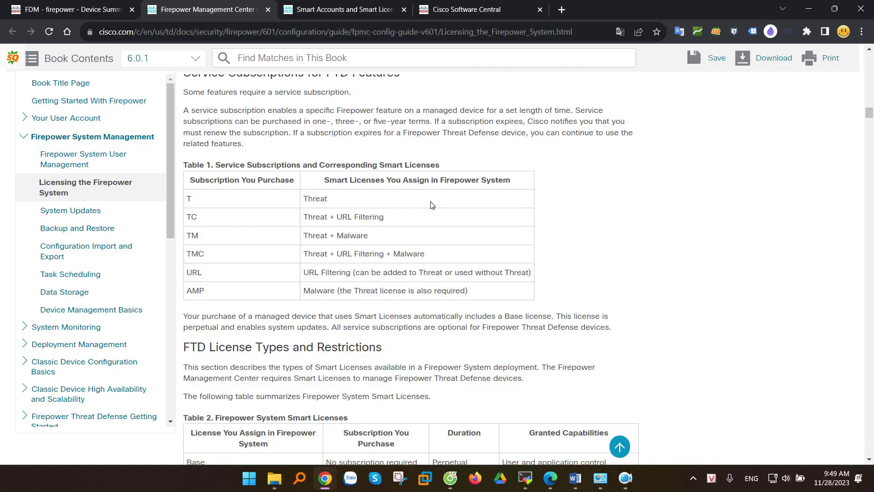
Examine the Base Licenses section of the guide, highlighting its heading and the switching and routing capability.
{"action": "scroll", "coordinate": [428, 205], "scroll_direction": "down", "scroll_amount": 8}
{"action": "scroll", "coordinate": [433, 206], "scroll_direction": "down", "scroll_amount": 12}
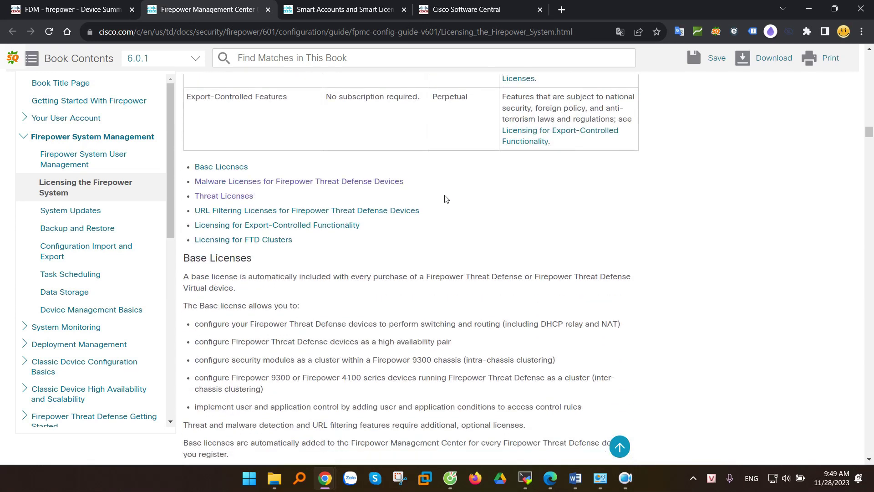
{"action": "scroll", "coordinate": [214, 120], "scroll_direction": "up", "scroll_amount": 1}
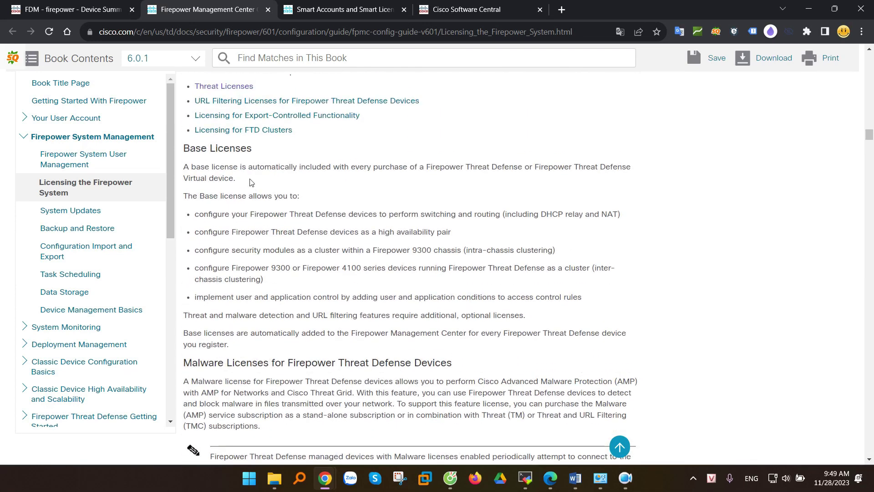
{"action": "double_click", "coordinate": [184, 153]}
{"action": "left_click_drag", "start_coordinate": [214, 157], "coordinate": [256, 154]}
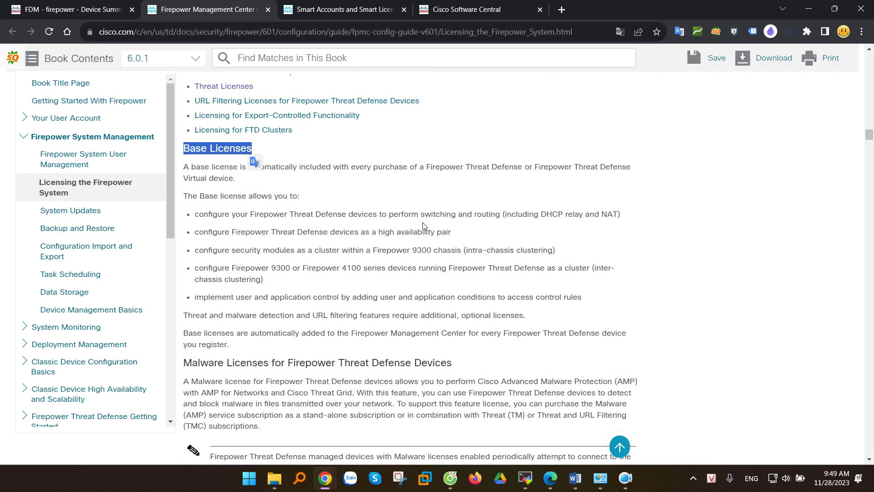
{"action": "left_click_drag", "start_coordinate": [421, 217], "coordinate": [506, 219]}
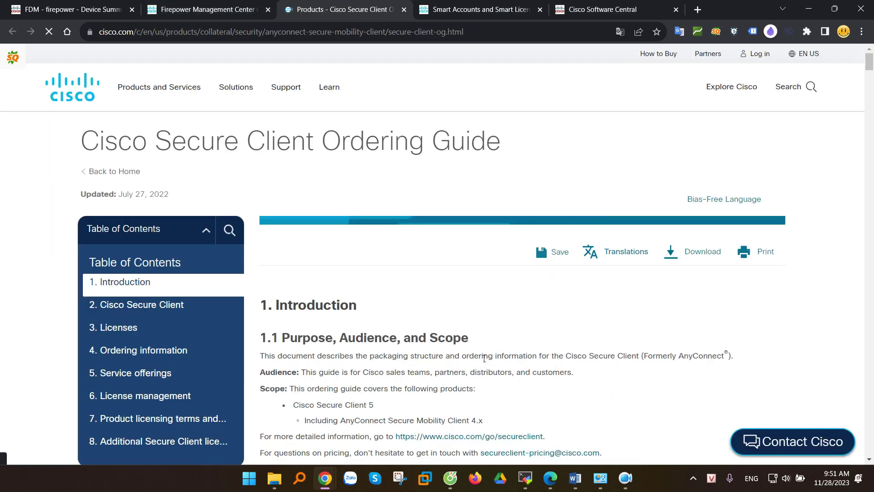
Find Table 2 of Secure Client Advantage term license SKUs in the ordering guide and highlight the 5-year S1 SKU's user range.
{"action": "scroll", "coordinate": [484, 359], "scroll_direction": "down", "scroll_amount": 20}
{"action": "scroll", "coordinate": [481, 344], "scroll_direction": "down", "scroll_amount": 10}
{"action": "scroll", "coordinate": [478, 342], "scroll_direction": "up", "scroll_amount": 6}
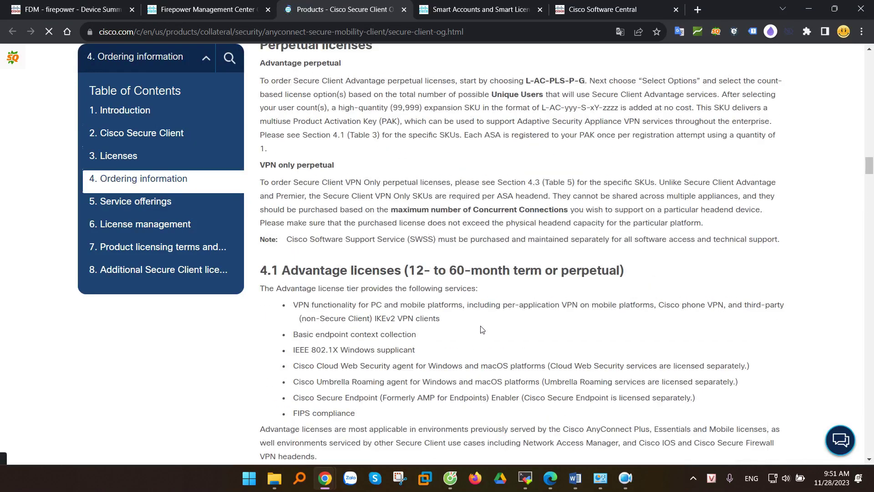
{"action": "scroll", "coordinate": [482, 328], "scroll_direction": "down", "scroll_amount": 9}
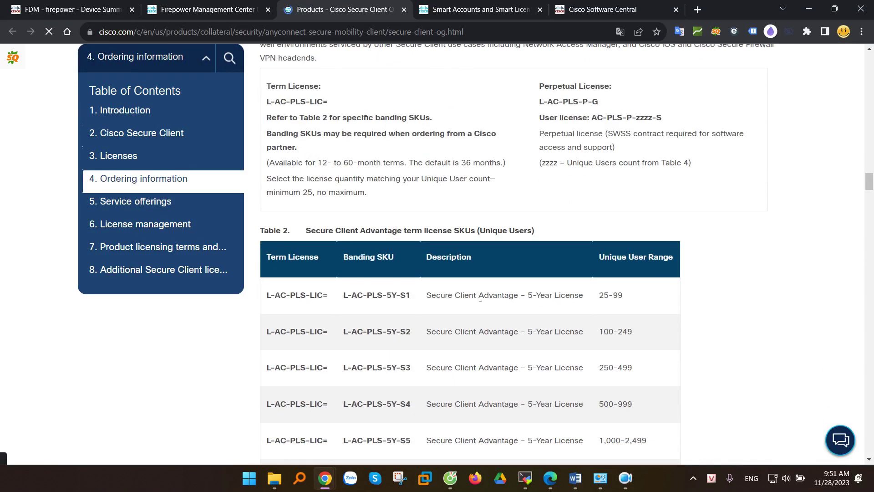
{"action": "scroll", "coordinate": [481, 299], "scroll_direction": "down", "scroll_amount": 3}
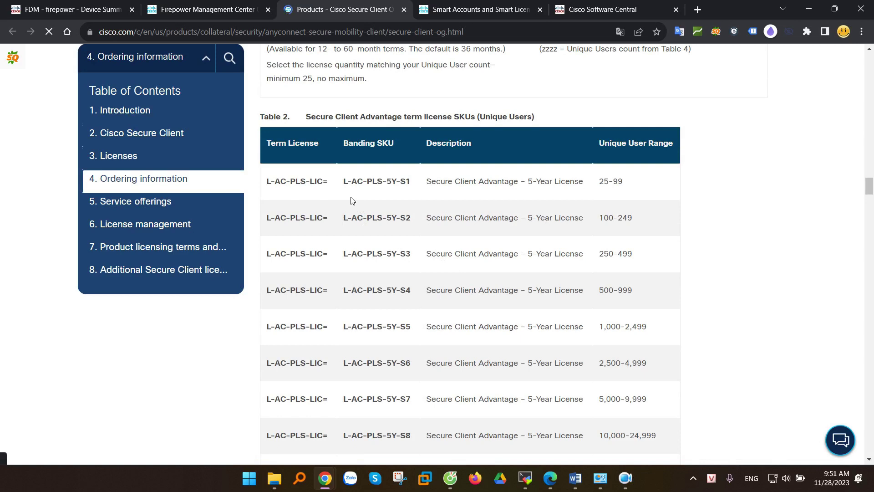
{"action": "left_click_drag", "start_coordinate": [596, 189], "coordinate": [645, 189]}
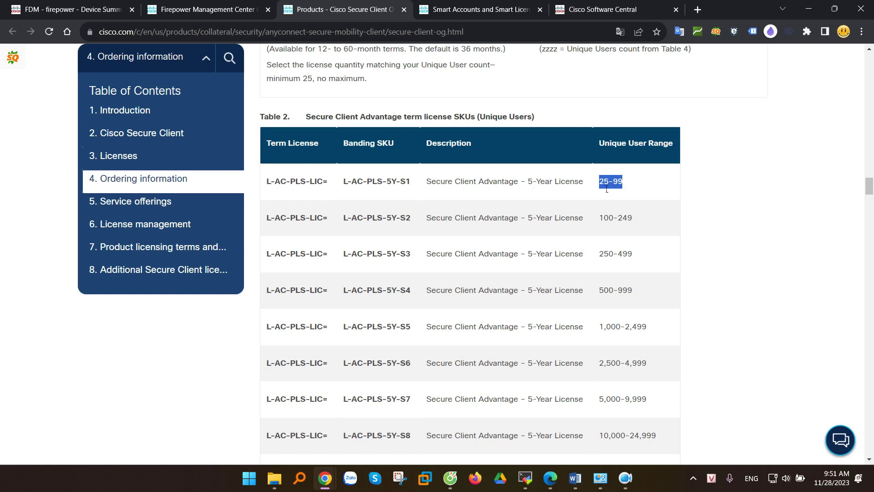
Read the services listed under 4.1 Advantage licenses, highlighting Cloud Web Security, Umbrella Roaming and Secure Endpoint.
{"action": "scroll", "coordinate": [509, 278], "scroll_direction": "up", "scroll_amount": 12}
{"action": "scroll", "coordinate": [493, 273], "scroll_direction": "down", "scroll_amount": 6}
{"action": "scroll", "coordinate": [492, 272], "scroll_direction": "up", "scroll_amount": 5}
{"action": "scroll", "coordinate": [489, 270], "scroll_direction": "down", "scroll_amount": 4}
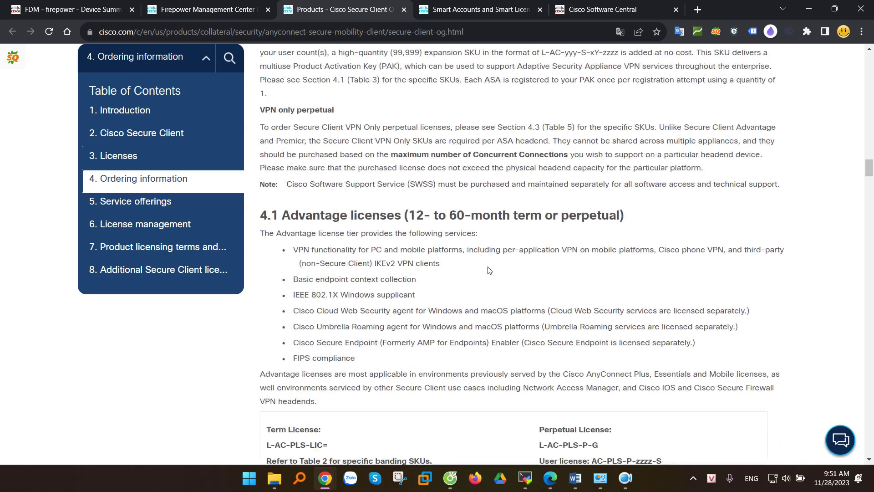
{"action": "scroll", "coordinate": [489, 270], "scroll_direction": "down", "scroll_amount": 1}
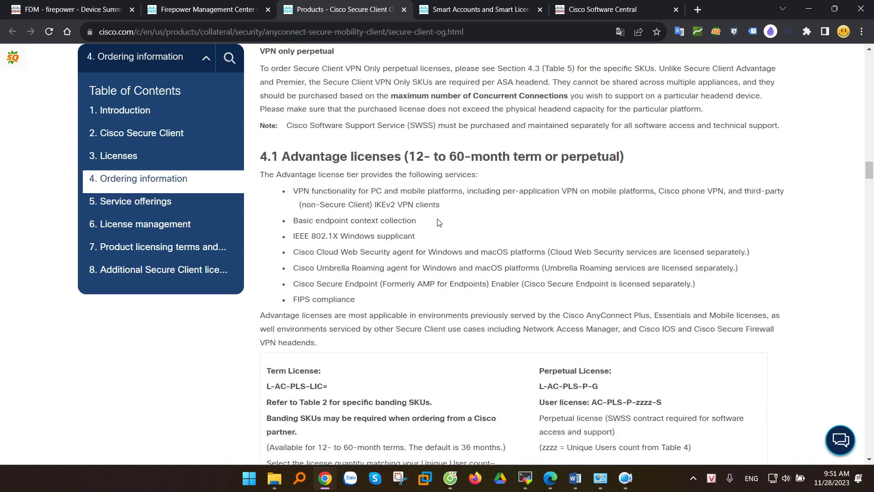
{"action": "left_click_drag", "start_coordinate": [288, 163], "coordinate": [405, 161]}
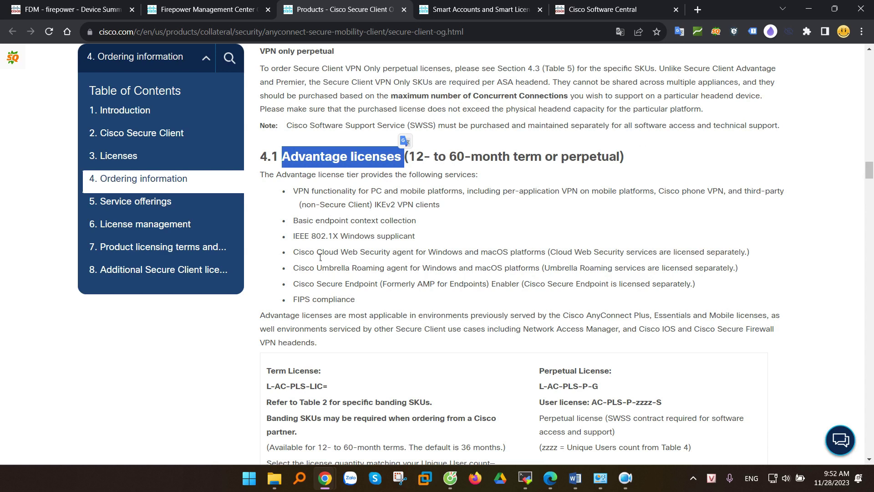
{"action": "left_click_drag", "start_coordinate": [320, 257], "coordinate": [398, 257]}
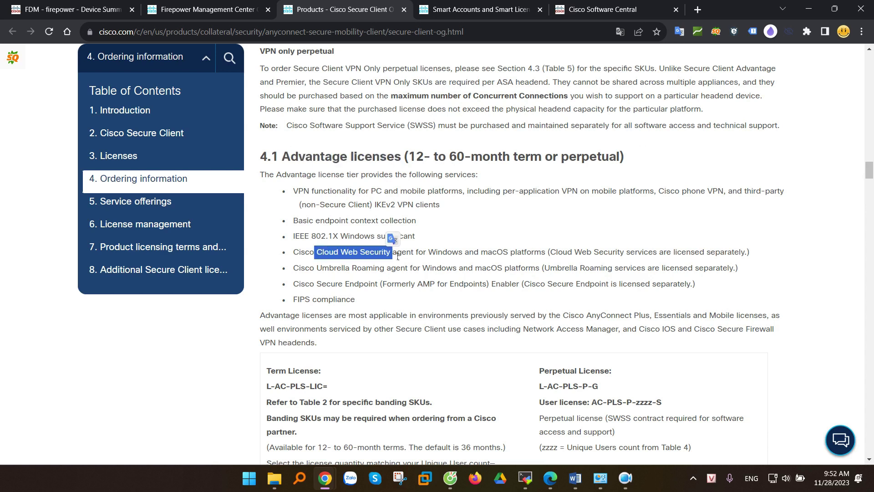
{"action": "left_click_drag", "start_coordinate": [318, 271], "coordinate": [396, 272]}
{"action": "left_click_drag", "start_coordinate": [318, 284], "coordinate": [385, 284]}
{"action": "left_click", "coordinate": [454, 285]}
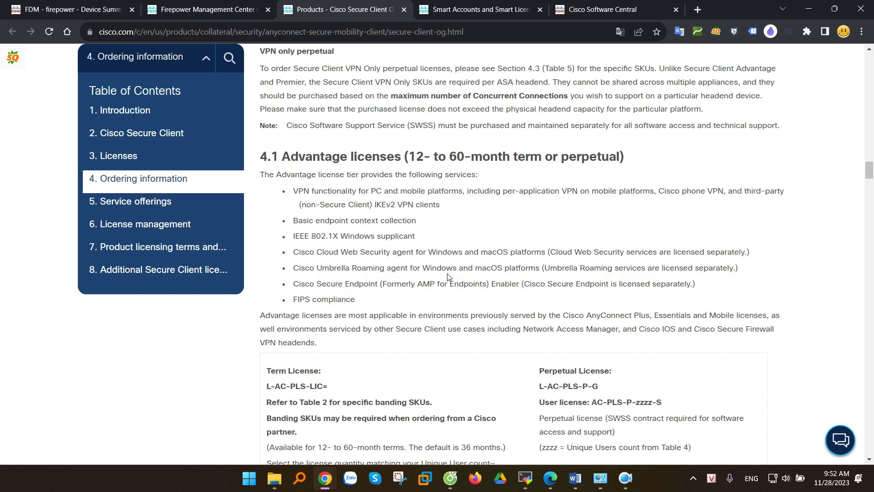
Compare the Advantage license ordering options by highlighting the Term License and Perpetual License headings.
{"action": "scroll", "coordinate": [449, 276], "scroll_direction": "down", "scroll_amount": 5}
{"action": "scroll", "coordinate": [455, 276], "scroll_direction": "up", "scroll_amount": 3}
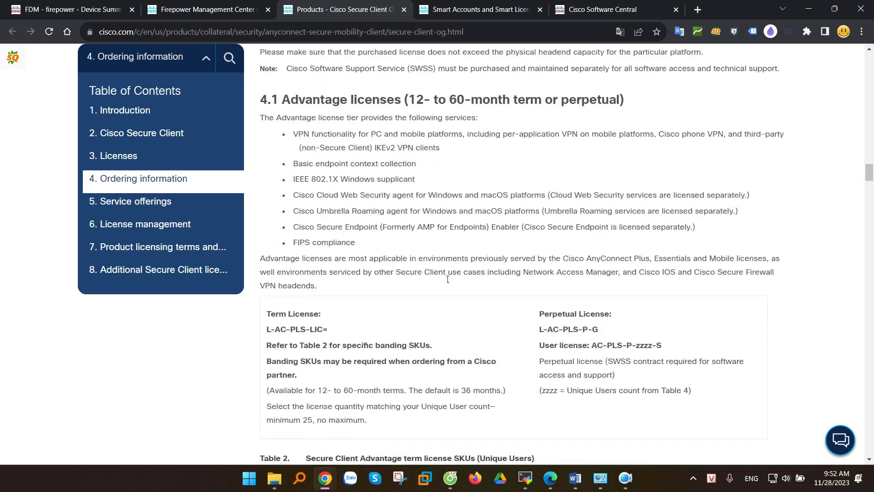
{"action": "left_click_drag", "start_coordinate": [264, 317], "coordinate": [338, 324]}
{"action": "left_click_drag", "start_coordinate": [538, 318], "coordinate": [627, 315]}
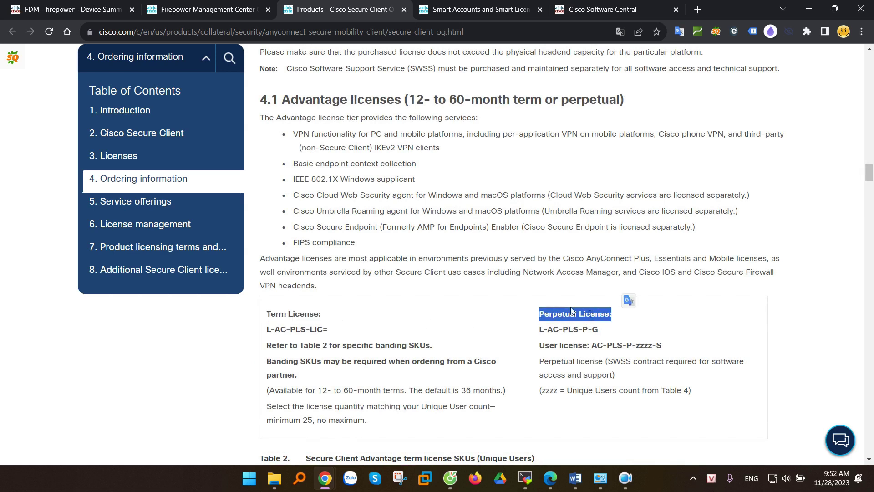
Examine the VPN only SKUs in Table 5 and highlight the 4.3 VPN only licenses heading.
{"action": "scroll", "coordinate": [572, 309], "scroll_direction": "up", "scroll_amount": 5}
{"action": "scroll", "coordinate": [573, 310], "scroll_direction": "down", "scroll_amount": 20}
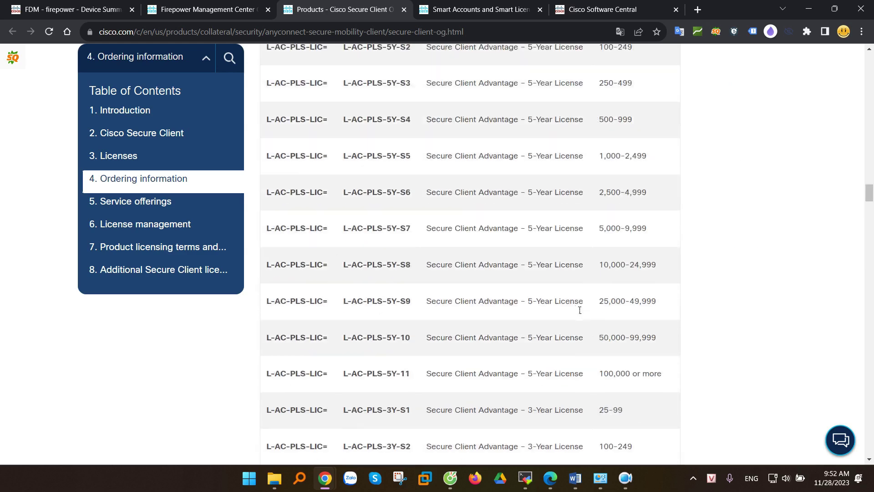
{"action": "scroll", "coordinate": [579, 306], "scroll_direction": "down", "scroll_amount": 20}
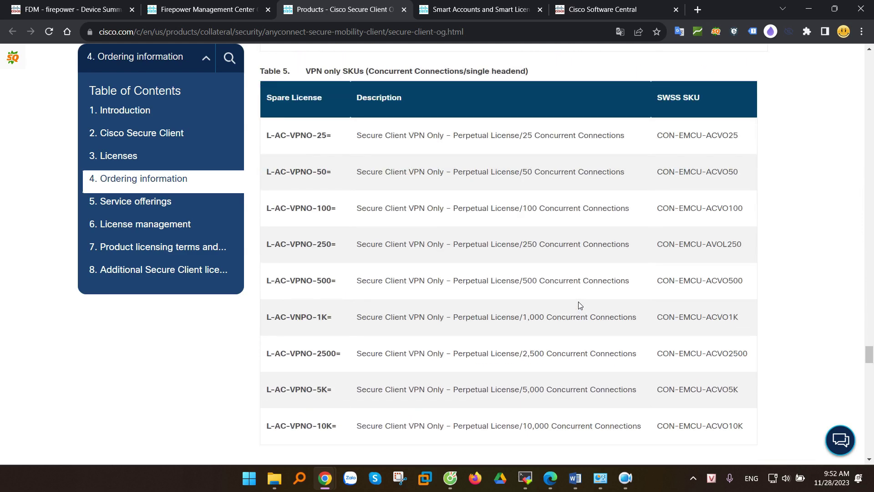
{"action": "scroll", "coordinate": [580, 305], "scroll_direction": "up", "scroll_amount": 8}
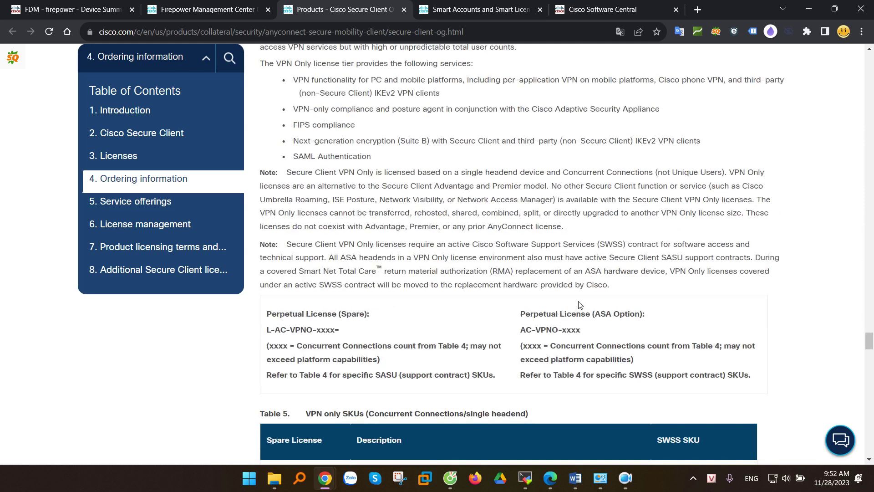
{"action": "scroll", "coordinate": [580, 306], "scroll_direction": "up", "scroll_amount": 3}
{"action": "left_click_drag", "start_coordinate": [290, 105], "coordinate": [404, 106]}
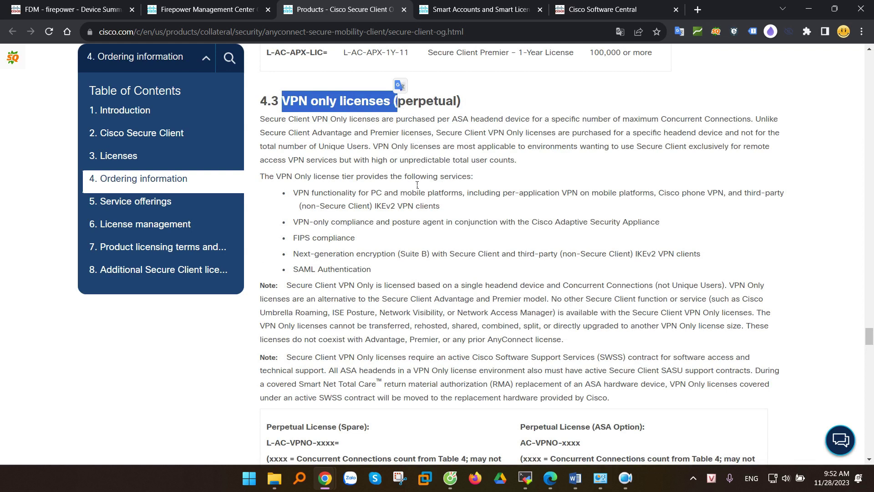
Highlight the L-AC-VPNO-25= row of Table 5, covering the 25 Concurrent Connections perpetual license and its SWSS SKU.
{"action": "scroll", "coordinate": [455, 251], "scroll_direction": "down", "scroll_amount": 6}
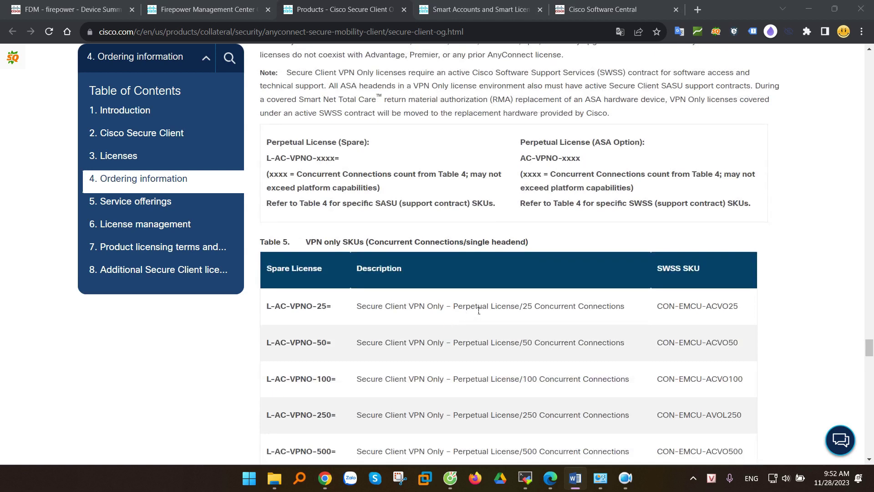
{"action": "left_click_drag", "start_coordinate": [266, 306], "coordinate": [740, 307]}
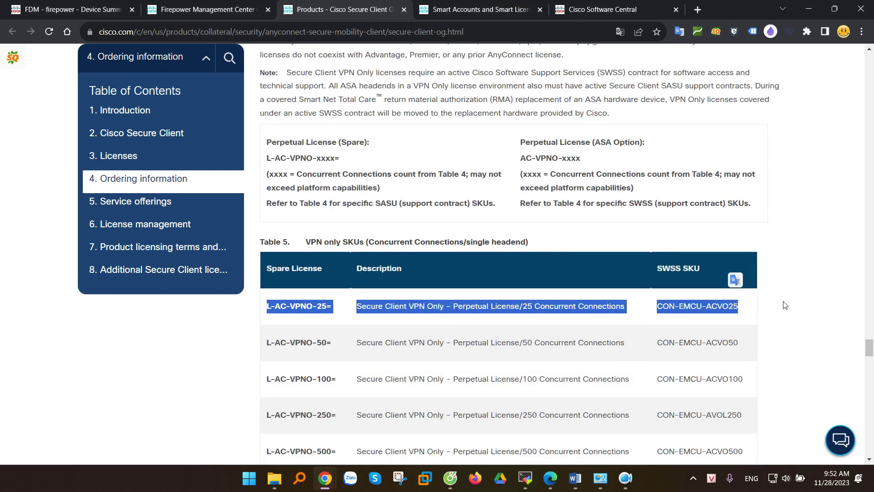
{"action": "key", "text": "alt+Tab"}
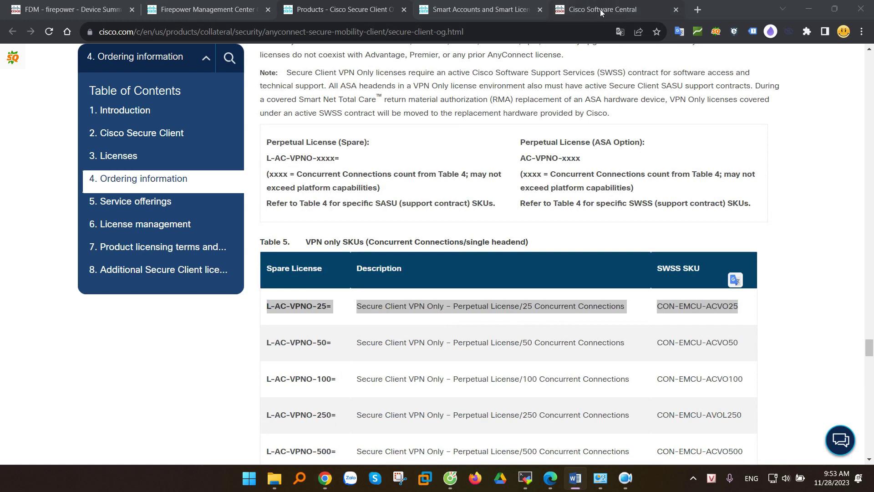
View the Smart Accounts and Cisco Software Central pages and return to the Firepower Device Manager device summary.
{"action": "left_click", "coordinate": [484, 9]}
{"action": "left_click", "coordinate": [594, 9]}
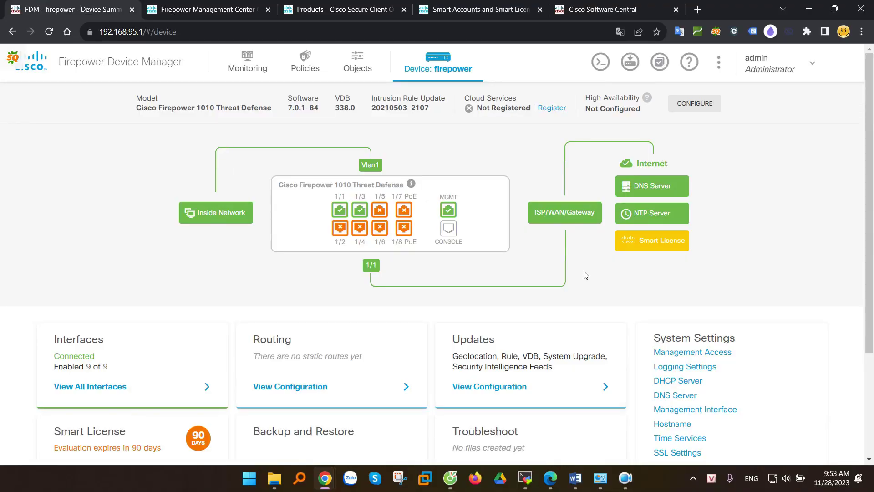
{"action": "key", "text": "alt+Tab"}
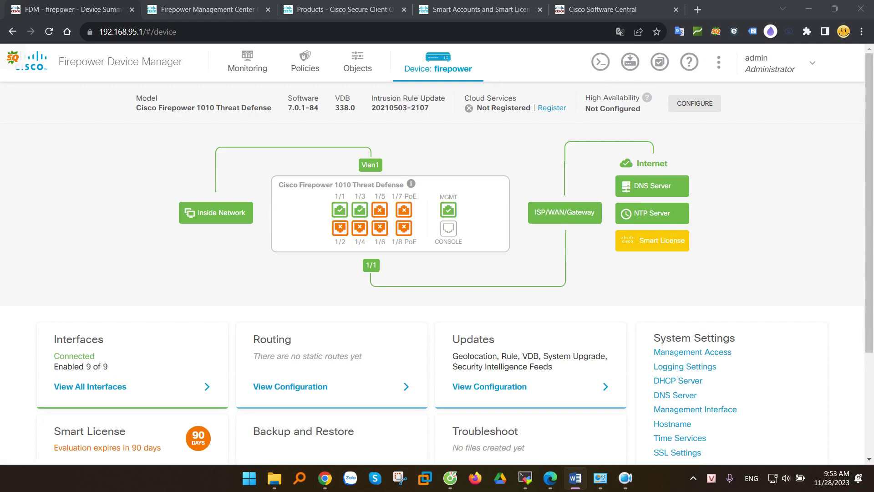
{"action": "key", "text": "alt+Tab"}
Open the Management Interface system settings and read the Management Gateway and IPv4 configuration options.
{"action": "scroll", "coordinate": [742, 260], "scroll_direction": "down", "scroll_amount": 3}
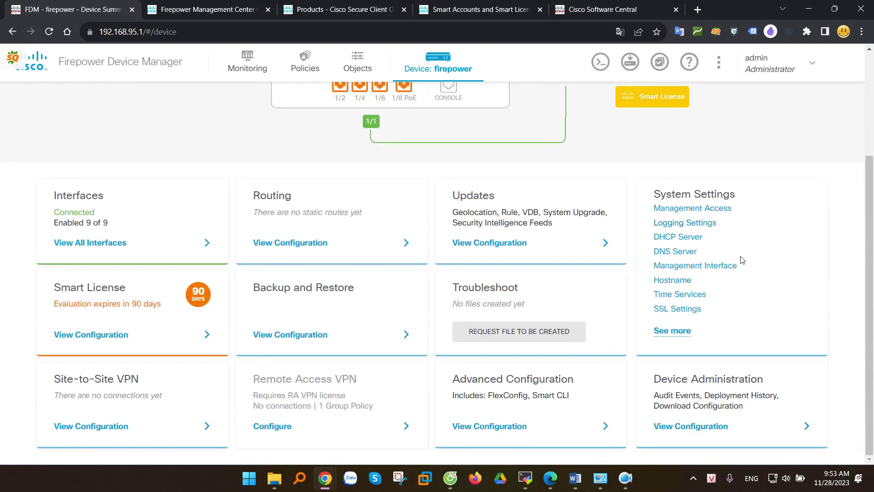
{"action": "left_click_drag", "start_coordinate": [746, 265], "coordinate": [653, 268]}
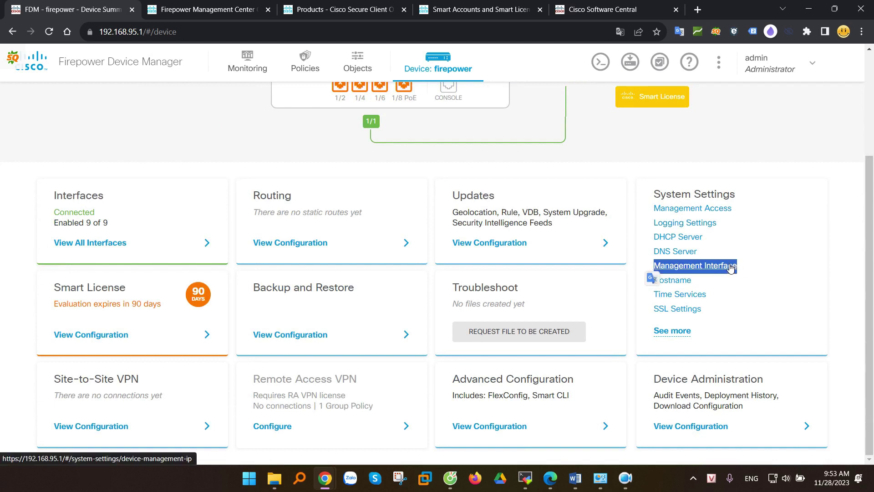
{"action": "left_click", "coordinate": [714, 268]}
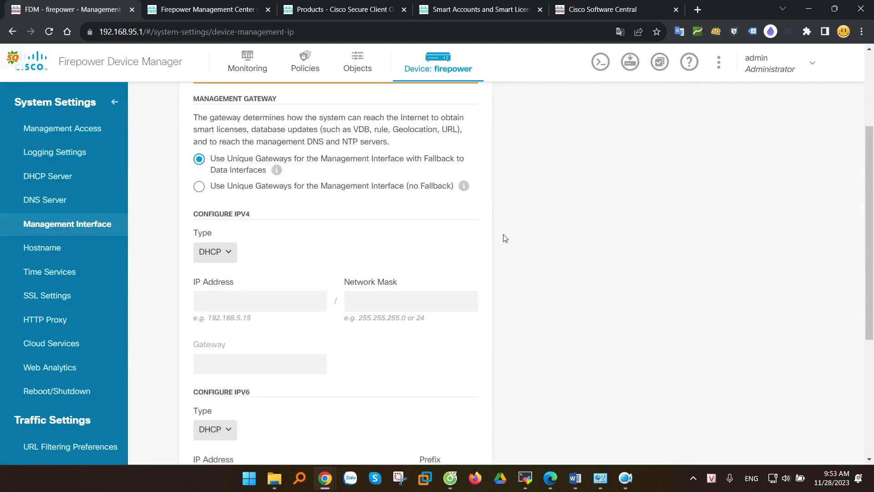
{"action": "scroll", "coordinate": [505, 238], "scroll_direction": "down", "scroll_amount": 1}
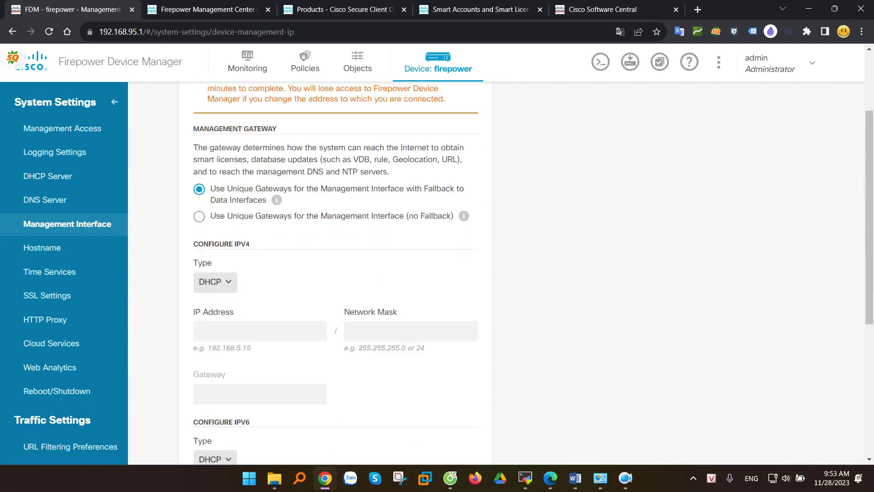
{"action": "key", "text": "alt+Tab"}
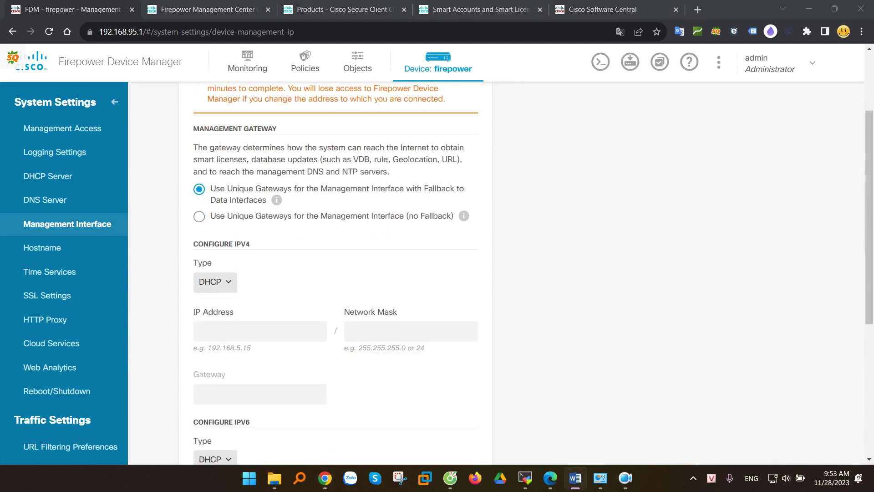
{"action": "scroll", "coordinate": [370, 224], "scroll_direction": "up", "scroll_amount": 2}
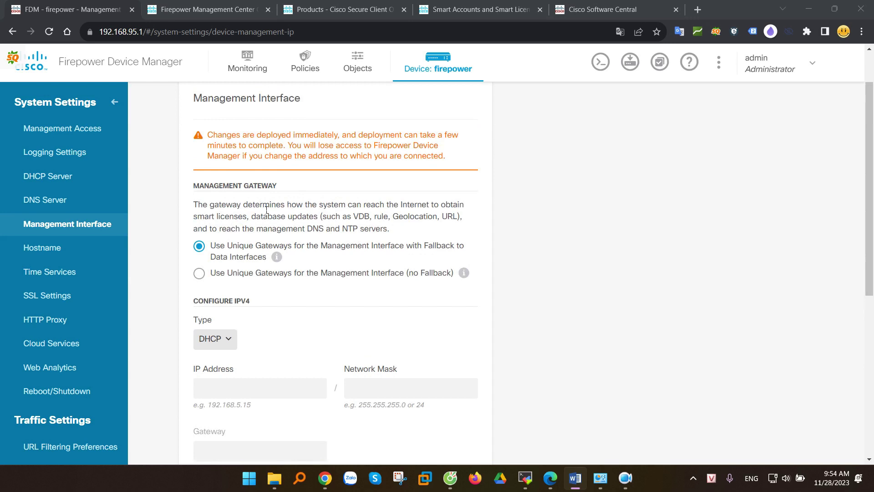
Try the no Fallback management gateway with a Static IPv4 type, and return to the device summary without saving.
{"action": "left_click", "coordinate": [200, 276]}
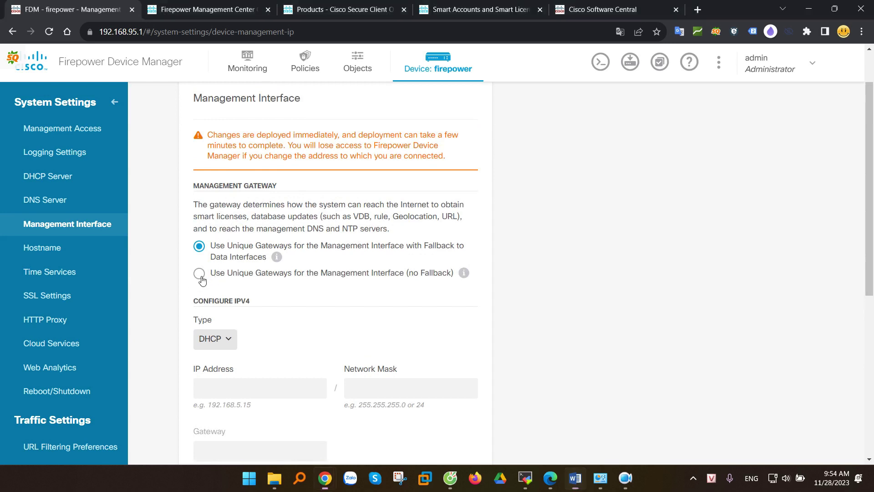
{"action": "left_click_drag", "start_coordinate": [213, 275], "coordinate": [451, 286]}
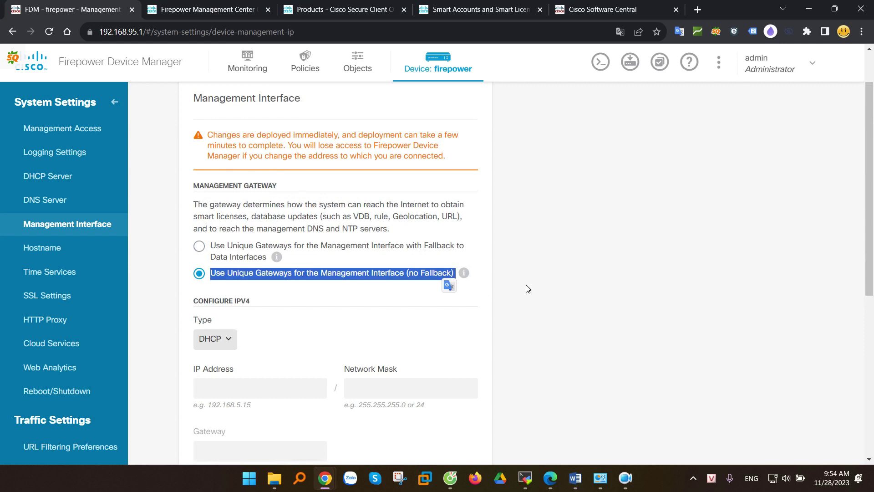
{"action": "scroll", "coordinate": [364, 274], "scroll_direction": "down", "scroll_amount": 3}
{"action": "left_click", "coordinate": [219, 225]}
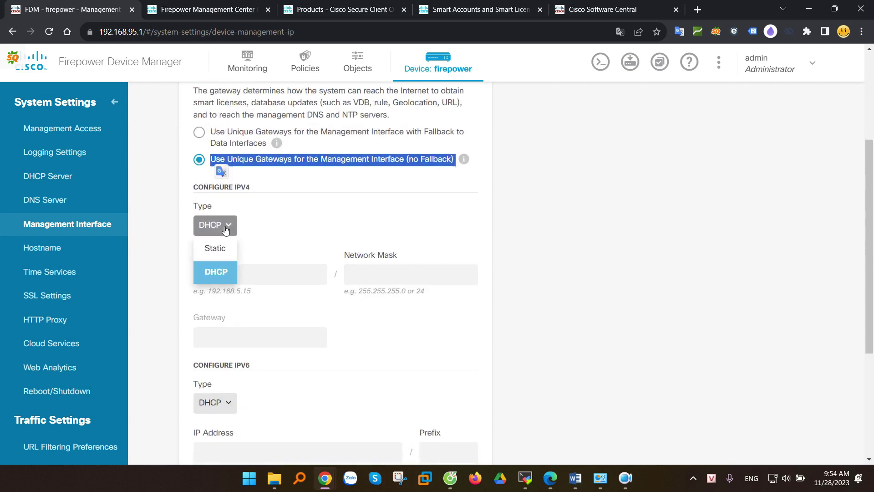
{"action": "left_click", "coordinate": [221, 257]}
{"action": "left_click", "coordinate": [218, 268]}
{"action": "left_click", "coordinate": [362, 267]}
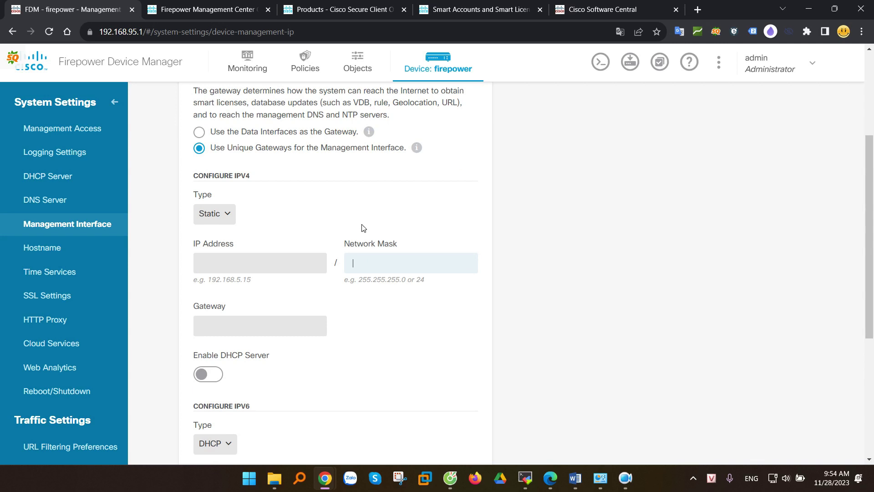
{"action": "scroll", "coordinate": [364, 228], "scroll_direction": "up", "scroll_amount": 4}
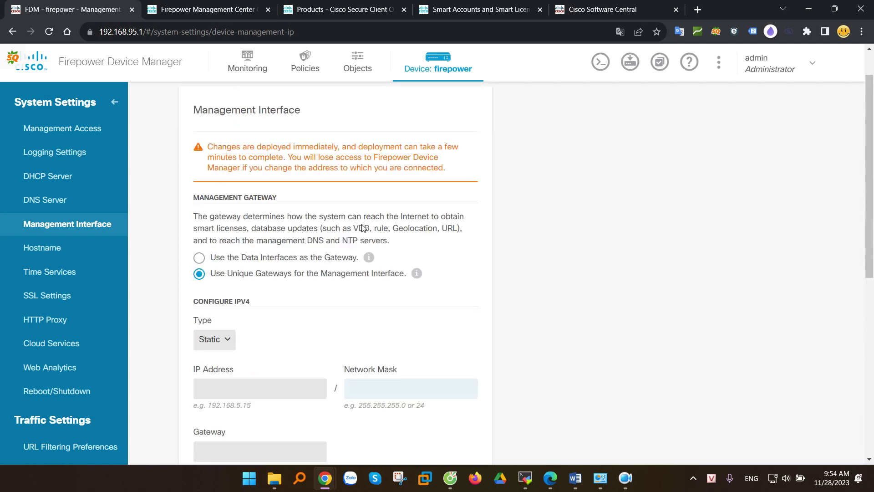
{"action": "left_click", "coordinate": [438, 66]}
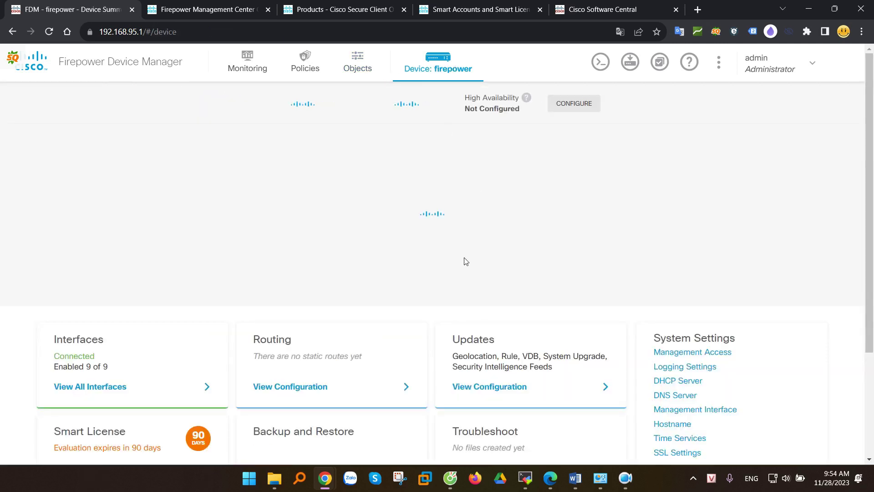
Capture a screenshot of the Firepower 1010 connection diagram with Snipping Tool.
{"action": "left_click", "coordinate": [399, 478]}
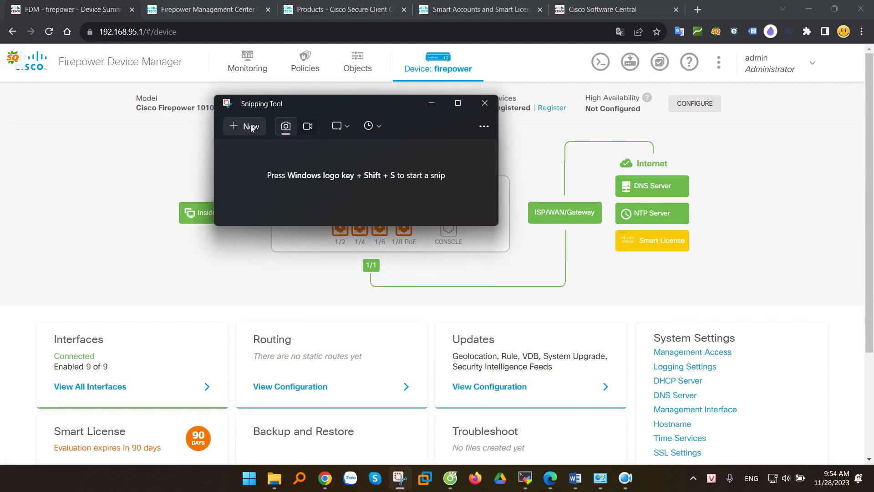
{"action": "left_click", "coordinate": [254, 129]}
{"action": "left_click_drag", "start_coordinate": [187, 128], "coordinate": [733, 297]}
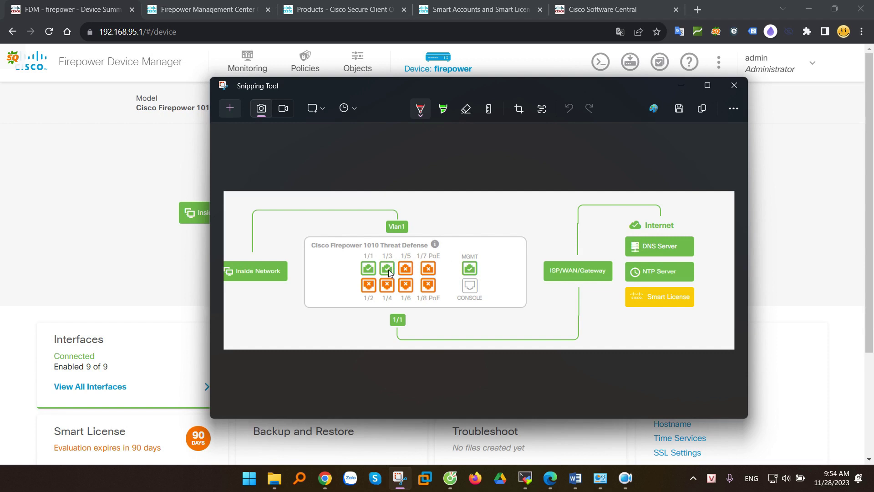
Mark up the capture by circling the unlinked ports, drawing an arrow from MGMT to them and circling port 1/2.
{"action": "mouse_move", "coordinate": [379, 274]}
{"action": "left_mouse_down"}
{"action": "mouse_move", "coordinate": [386, 254]}
{"action": "mouse_move", "coordinate": [450, 290]}
{"action": "mouse_move", "coordinate": [356, 293]}
{"action": "mouse_move", "coordinate": [375, 276]}
{"action": "mouse_move", "coordinate": [387, 282]}
{"action": "left_mouse_up"}
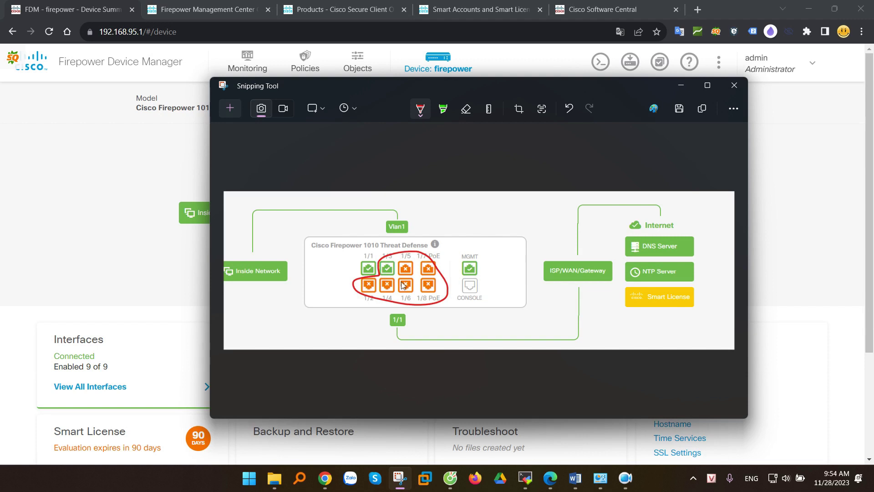
{"action": "mouse_move", "coordinate": [471, 271]}
{"action": "left_mouse_down"}
{"action": "mouse_move", "coordinate": [421, 258]}
{"action": "mouse_move", "coordinate": [405, 273]}
{"action": "left_mouse_up"}
{"action": "left_click_drag", "start_coordinate": [378, 290], "coordinate": [376, 282]}
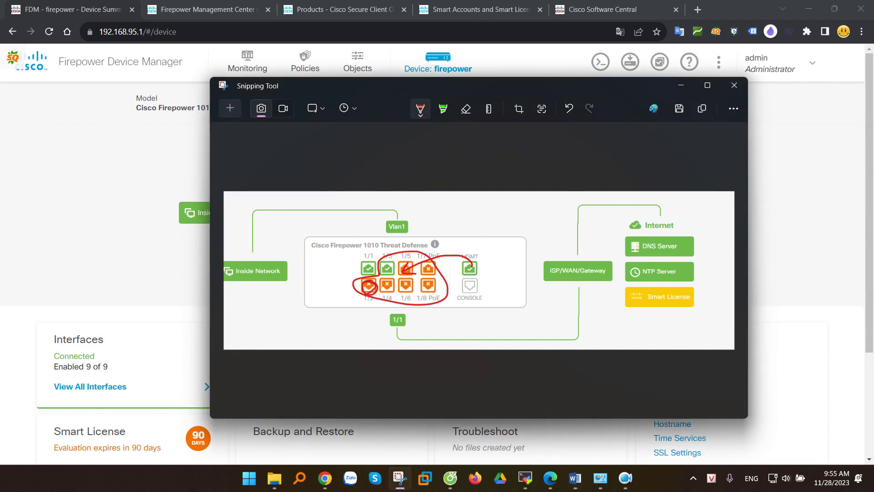
{"action": "left_click", "coordinate": [681, 85]}
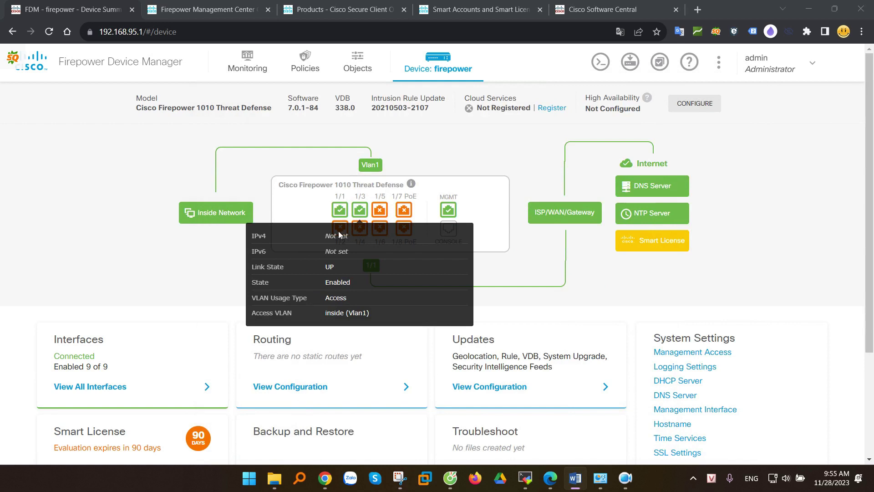
Reload the device summary to refresh the port status and open the Management Interface settings.
{"action": "left_click", "coordinate": [49, 31]}
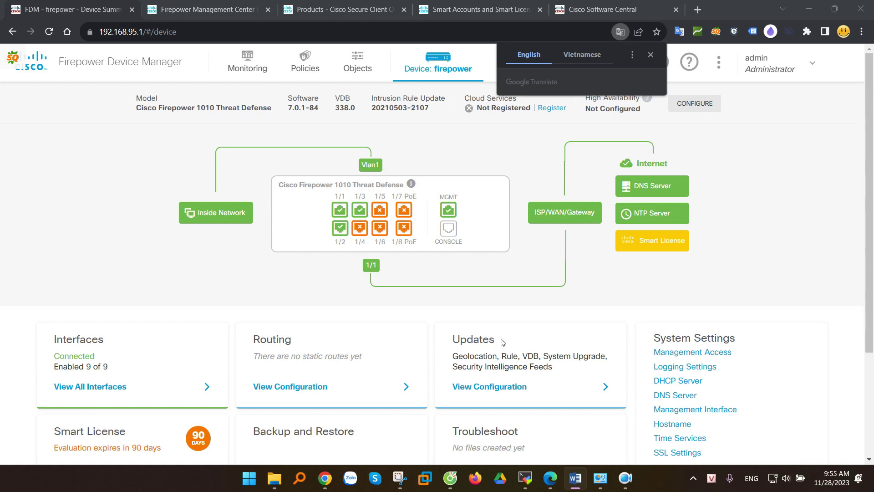
{"action": "left_click", "coordinate": [338, 231]}
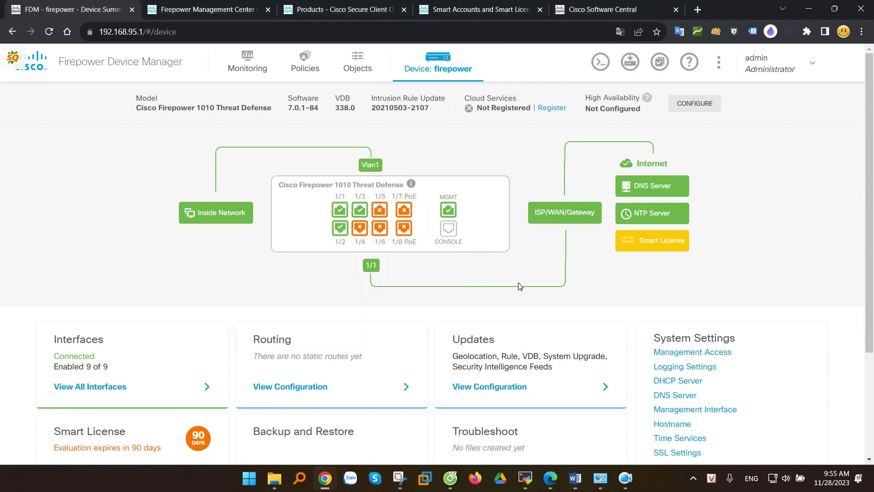
{"action": "scroll", "coordinate": [583, 280], "scroll_direction": "down", "scroll_amount": 1}
{"action": "scroll", "coordinate": [583, 280], "scroll_direction": "down", "scroll_amount": 1}
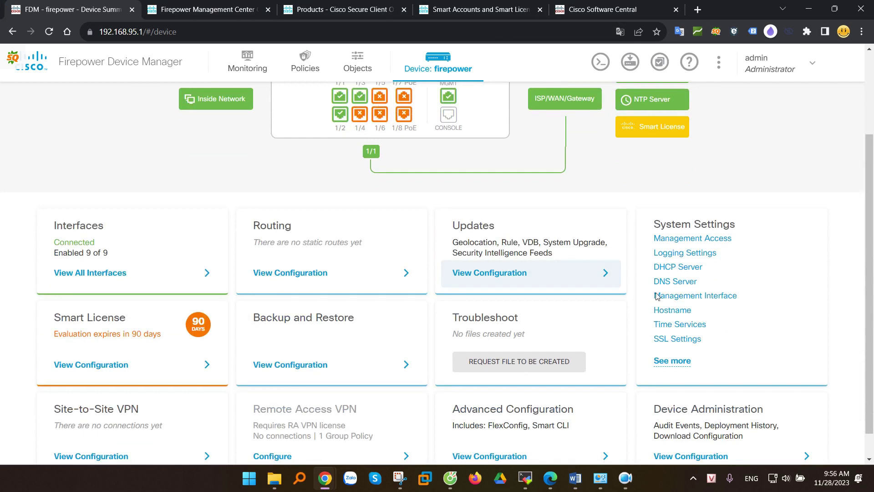
{"action": "left_click", "coordinate": [715, 295]}
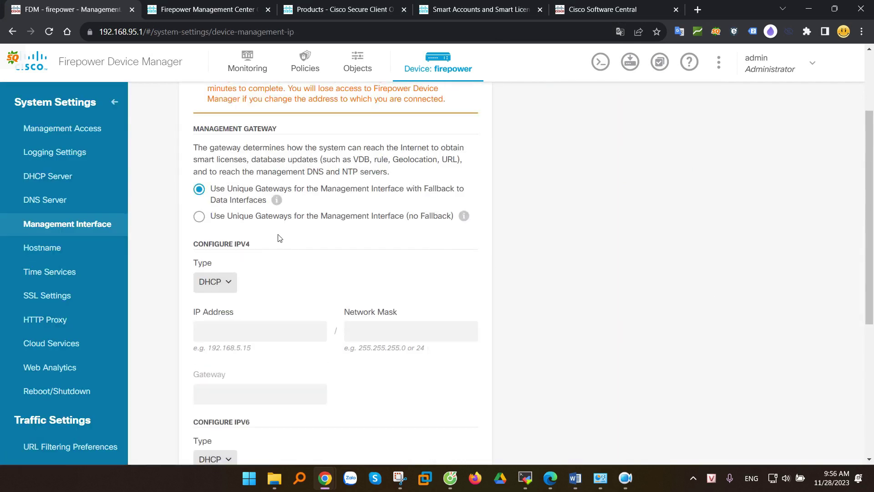
Set the management gateway to Use Unique Gateways for the Management Interface (no Fallback) with IPv4 type DHCP, and save the change.
{"action": "left_click", "coordinate": [199, 220]}
{"action": "left_click", "coordinate": [214, 282]}
{"action": "left_click", "coordinate": [220, 331]}
{"action": "scroll", "coordinate": [332, 296], "scroll_direction": "down", "scroll_amount": 5}
{"action": "left_click", "coordinate": [216, 435]}
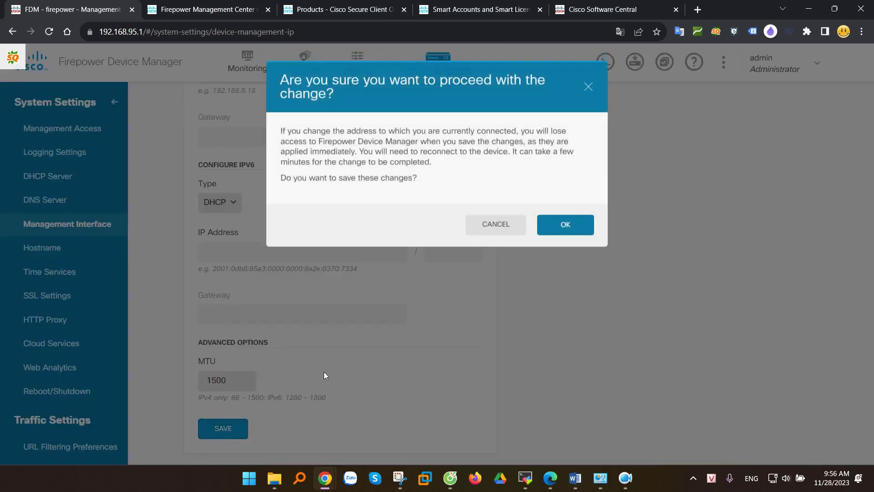
{"action": "left_click", "coordinate": [568, 230]}
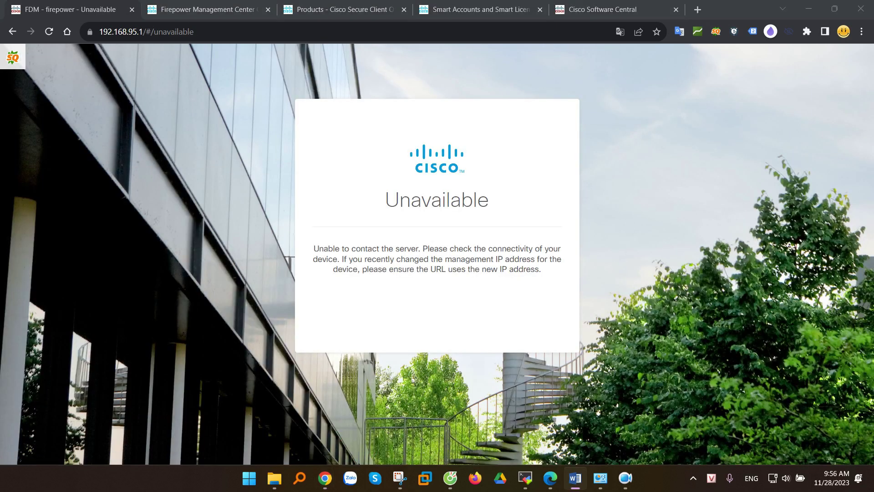
Reconnect to the device manager at 192.168.95.1 and reopen the Management Interface settings.
{"action": "left_click_drag", "start_coordinate": [147, 35], "coordinate": [253, 35]}
{"action": "key", "text": "BackSpace"}
{"action": "key", "text": "Return"}
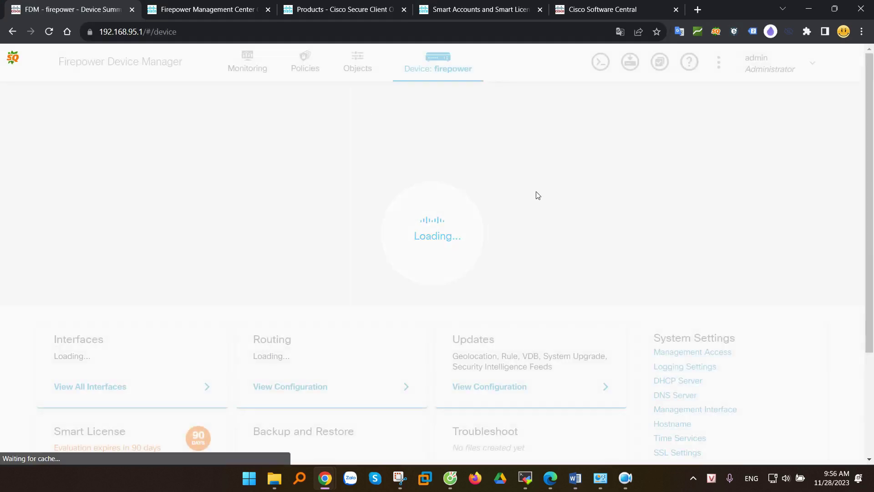
{"action": "scroll", "coordinate": [680, 275], "scroll_direction": "down", "scroll_amount": 2}
{"action": "left_click", "coordinate": [695, 303]}
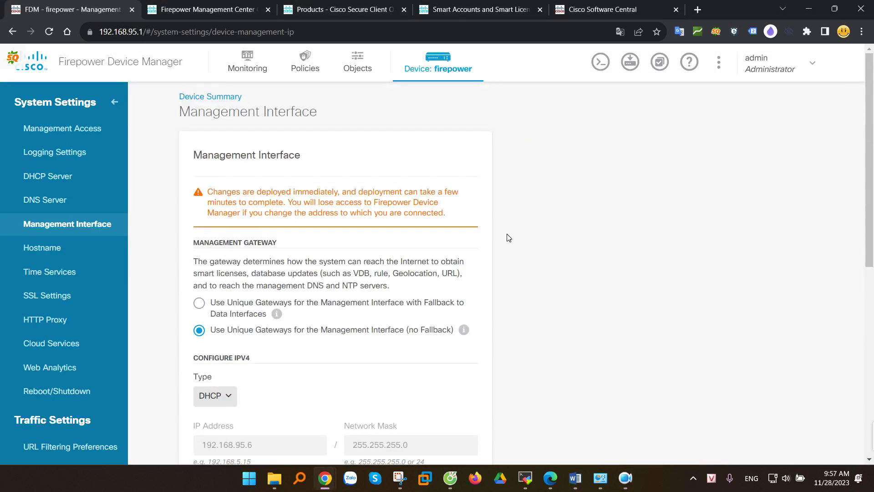
Check the IPv4 address, network mask and gateway that DHCP assigned to the management interface, highlighting the IP address.
{"action": "scroll", "coordinate": [508, 238], "scroll_direction": "down", "scroll_amount": 5}
{"action": "double_click", "coordinate": [236, 162]}
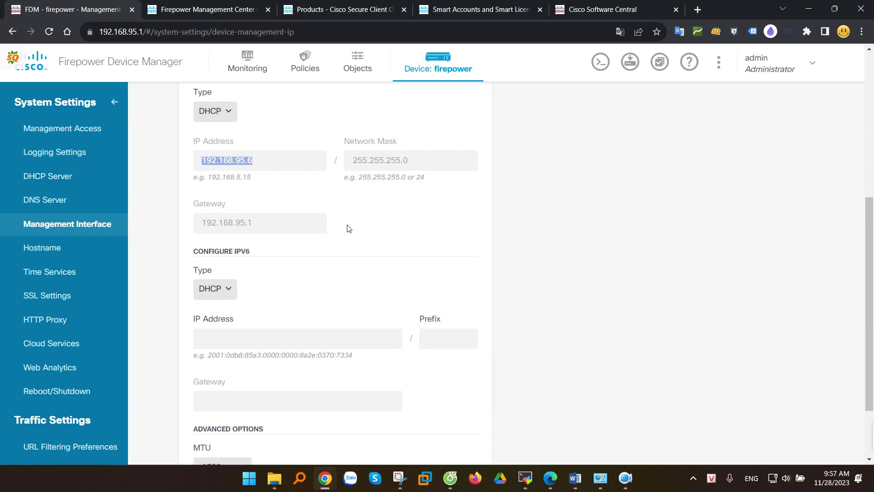
{"action": "scroll", "coordinate": [351, 227], "scroll_direction": "up", "scroll_amount": 1}
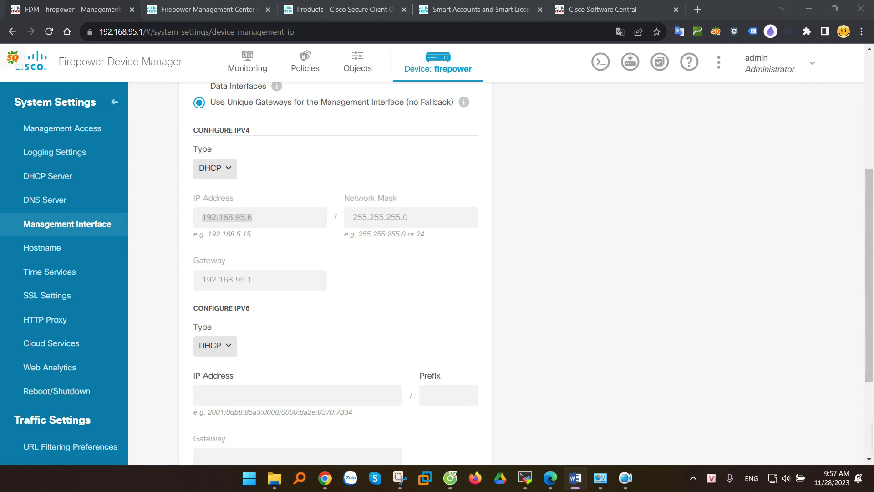
Create a DNS group object named DNS-Google with the DNS IP addresses 8.8.8.8 and 8.8.4.4.
{"action": "left_click", "coordinate": [427, 91]}
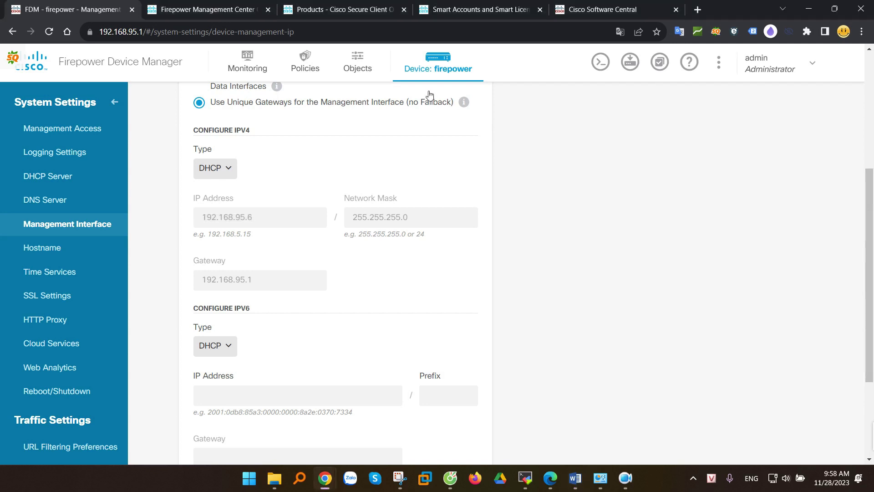
{"action": "left_click", "coordinate": [362, 65]}
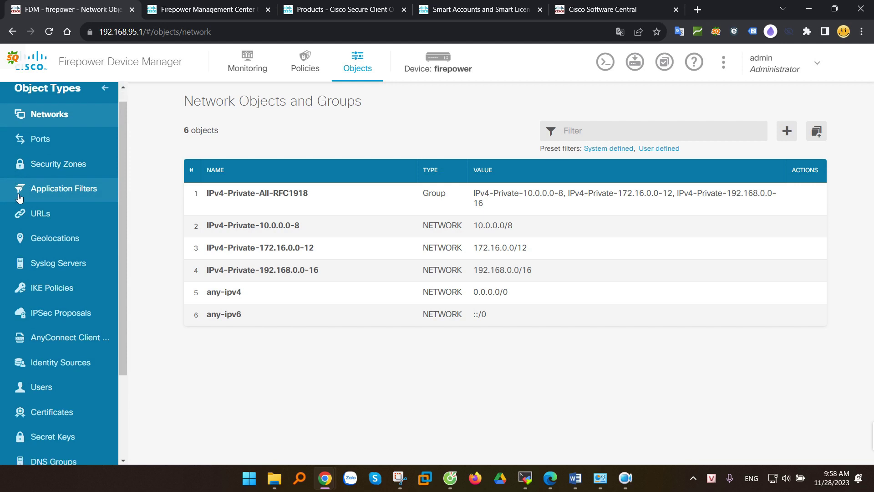
{"action": "scroll", "coordinate": [52, 209], "scroll_direction": "down", "scroll_amount": 3}
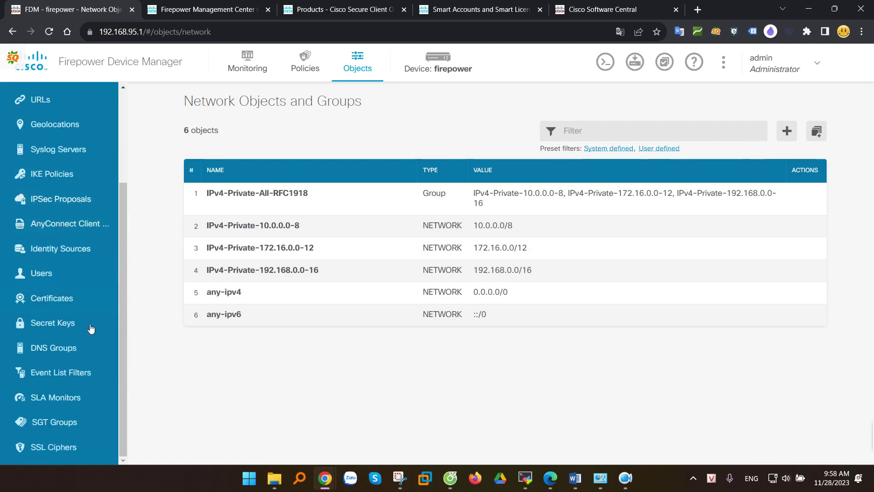
{"action": "left_click", "coordinate": [64, 351]}
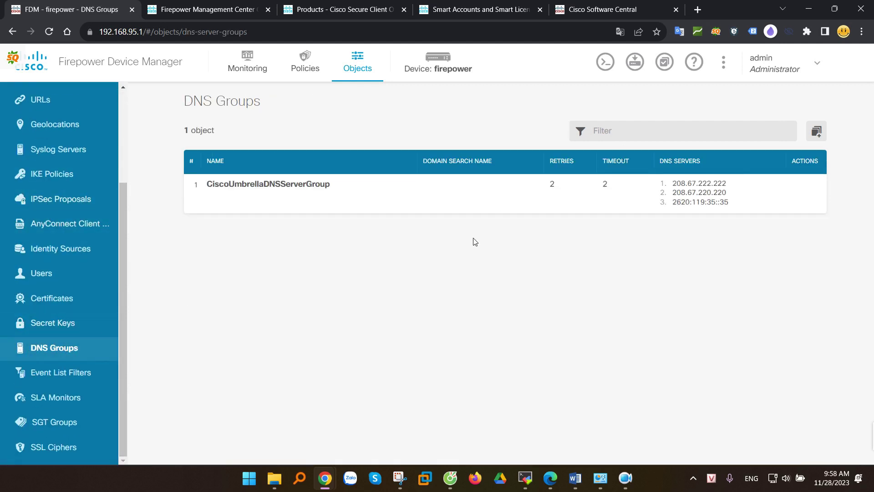
{"action": "left_click", "coordinate": [817, 131]}
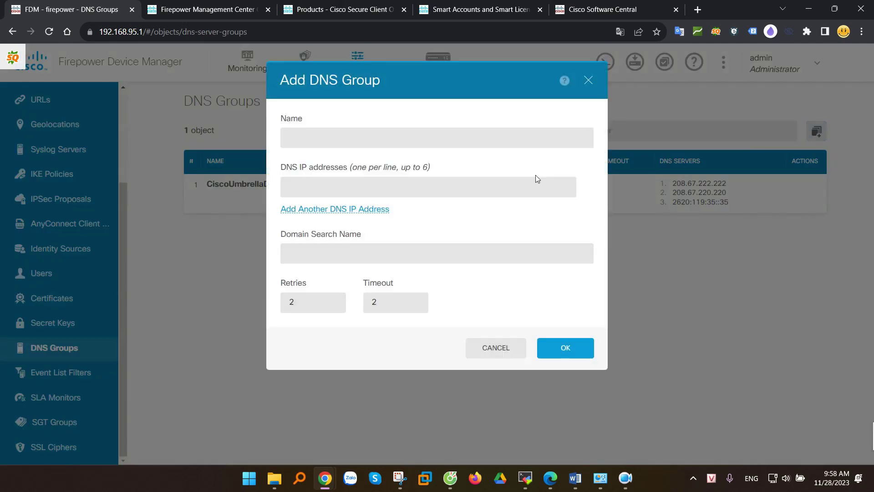
{"action": "left_click", "coordinate": [302, 143]}
{"action": "left_click", "coordinate": [377, 169]}
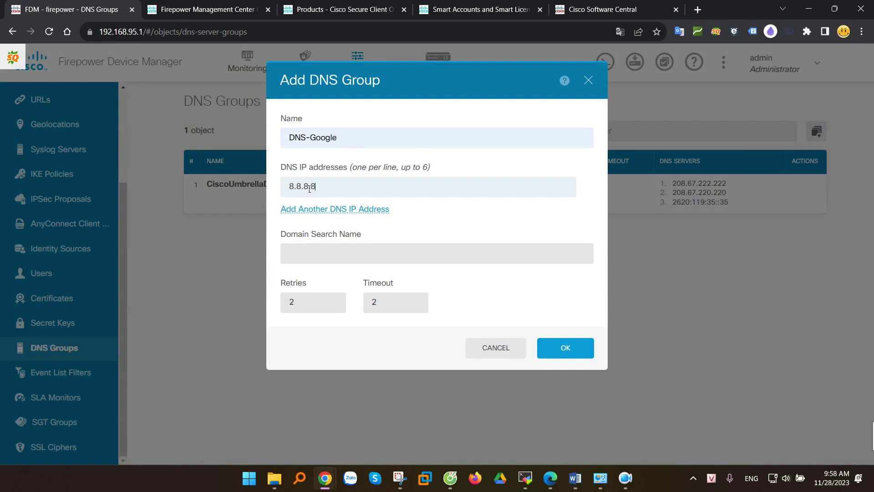
{"action": "left_click", "coordinate": [299, 209]}
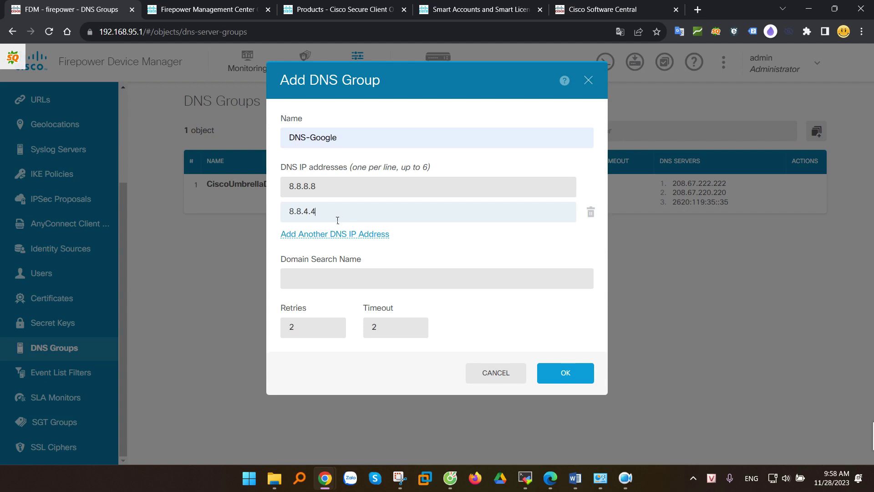
{"action": "left_click", "coordinate": [559, 373]}
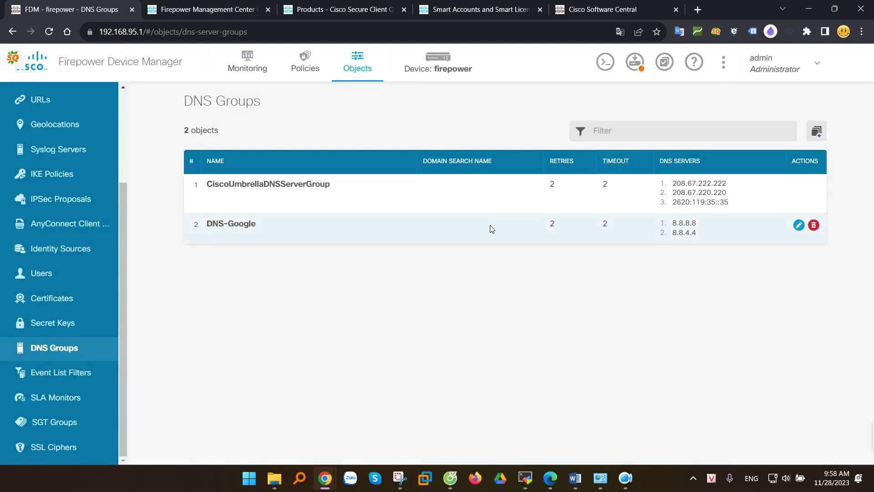
In the DNS Server system settings, add the inside (Vlan1), outside (Ethernet1/1) and diagnostic (Management1/1) interfaces to the Data Interface section.
{"action": "left_click", "coordinate": [451, 67]}
{"action": "scroll", "coordinate": [476, 179], "scroll_direction": "down", "scroll_amount": 1}
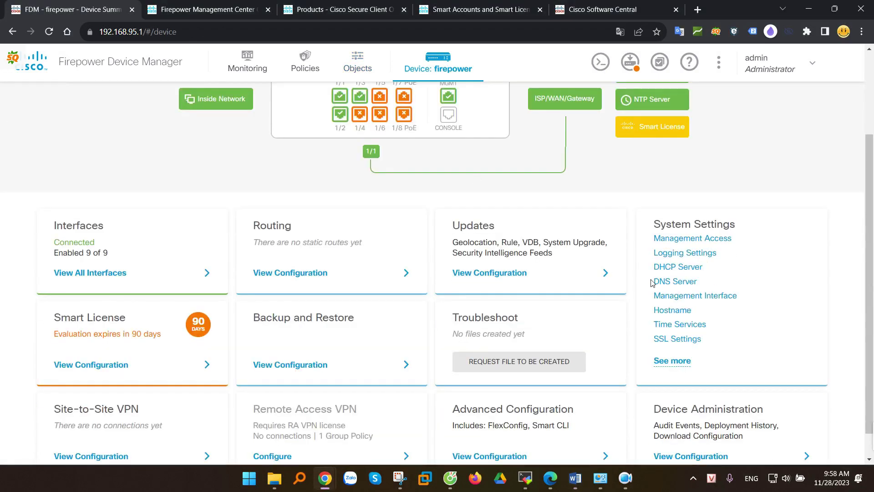
{"action": "left_click_drag", "start_coordinate": [711, 281], "coordinate": [644, 273]}
{"action": "left_click", "coordinate": [686, 283]}
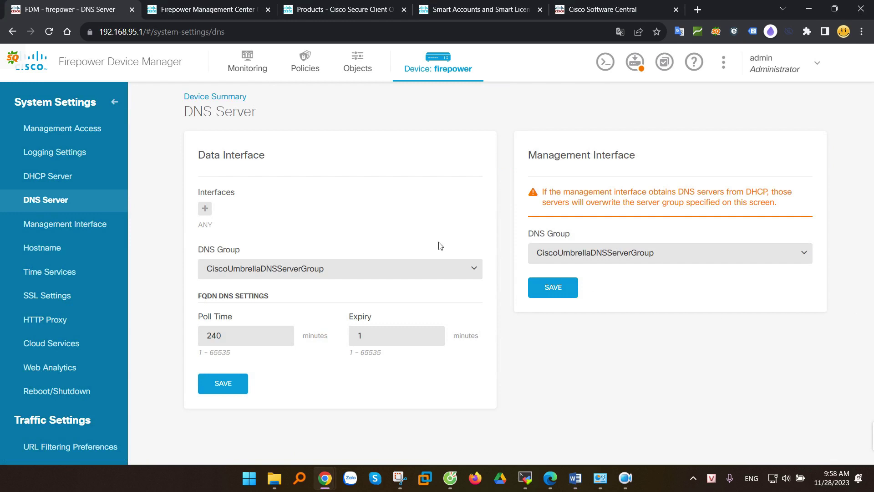
{"action": "left_click_drag", "start_coordinate": [200, 155], "coordinate": [274, 159]}
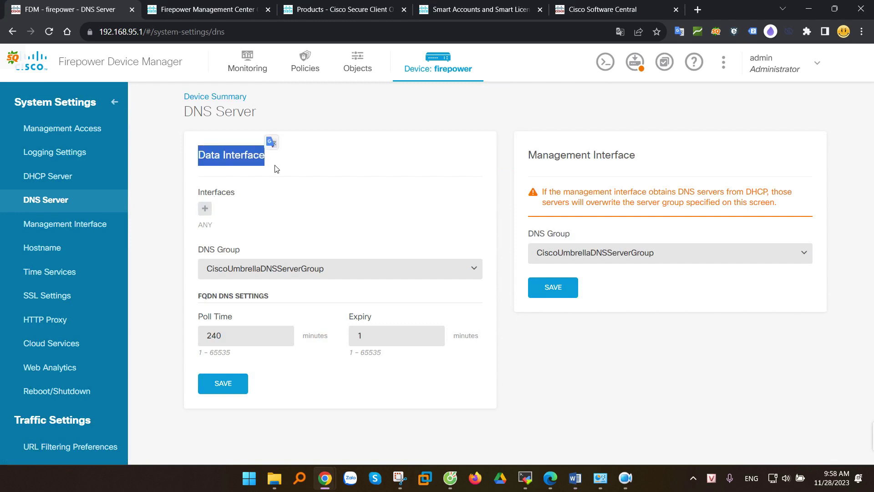
{"action": "left_click", "coordinate": [206, 211]}
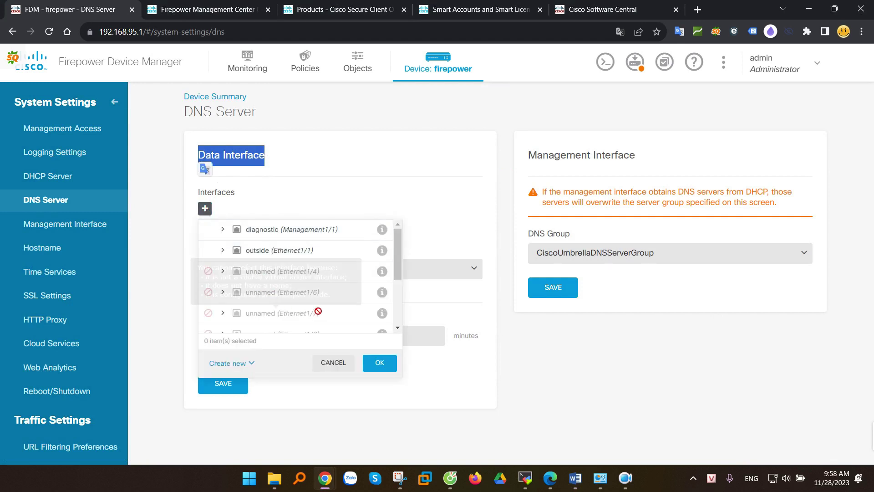
{"action": "scroll", "coordinate": [289, 291], "scroll_direction": "down", "scroll_amount": 3}
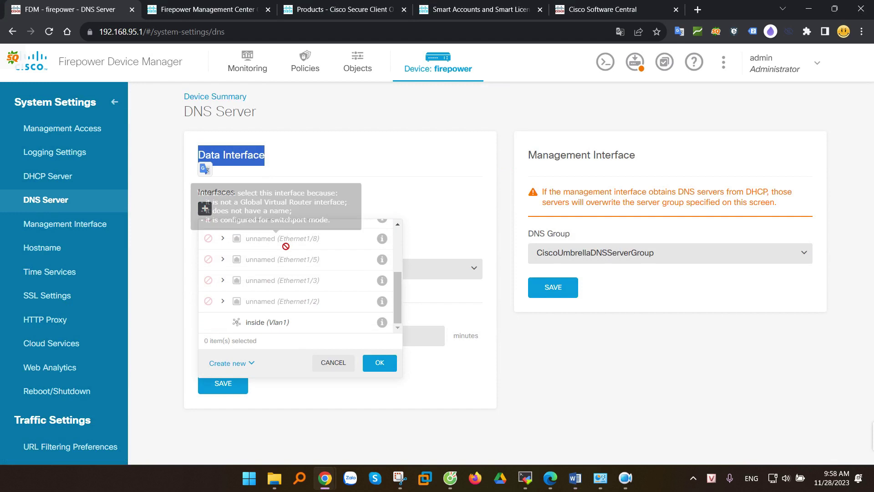
{"action": "left_click", "coordinate": [258, 324]}
{"action": "scroll", "coordinate": [307, 291], "scroll_direction": "up", "scroll_amount": 5}
{"action": "left_click", "coordinate": [267, 255]}
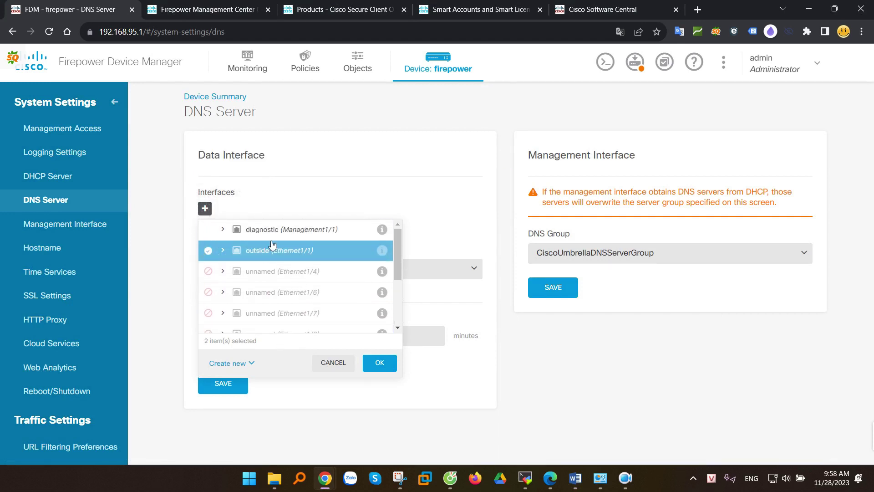
{"action": "left_click", "coordinate": [275, 233]}
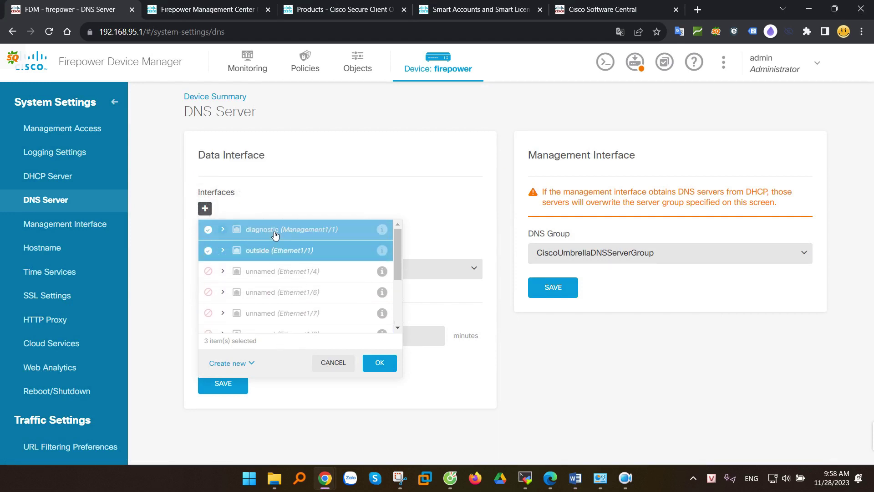
{"action": "left_click", "coordinate": [379, 363]}
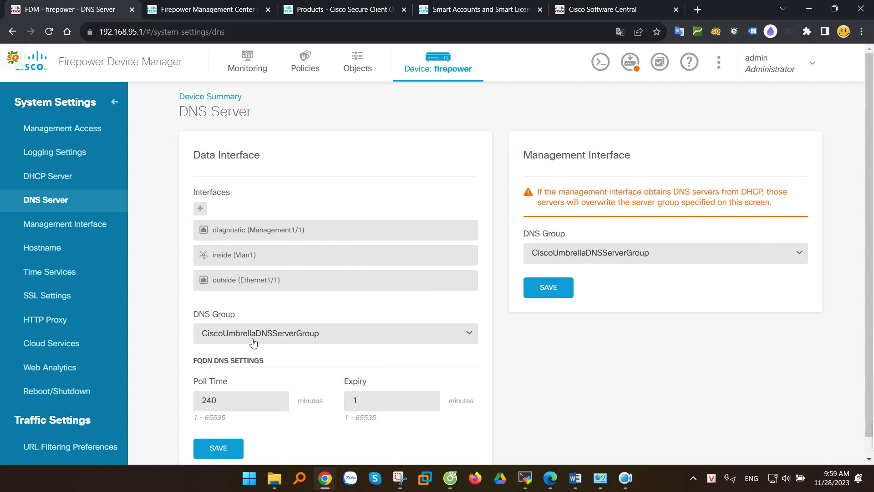
Set the Data Interface DNS group to DNS-Google and save the data interface DNS settings.
{"action": "scroll", "coordinate": [253, 349], "scroll_direction": "down", "scroll_amount": 1}
{"action": "left_click_drag", "start_coordinate": [194, 295], "coordinate": [241, 298]}
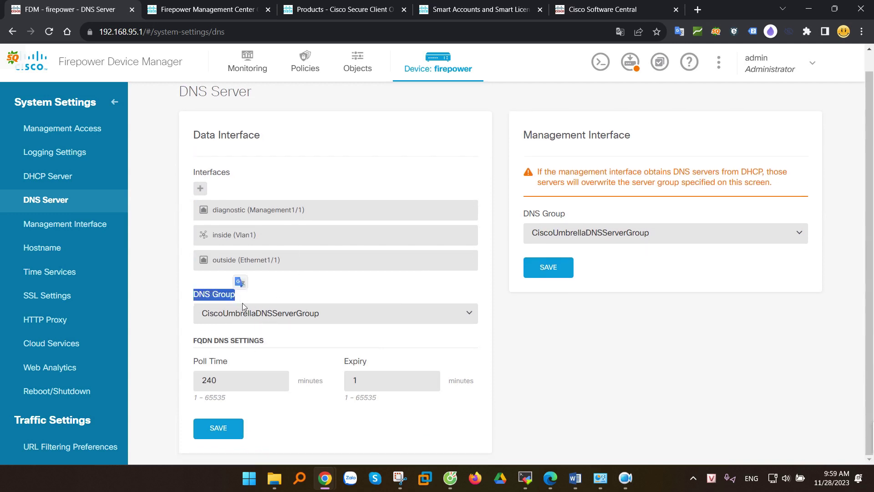
{"action": "left_click", "coordinate": [267, 322]}
{"action": "left_click", "coordinate": [254, 377]}
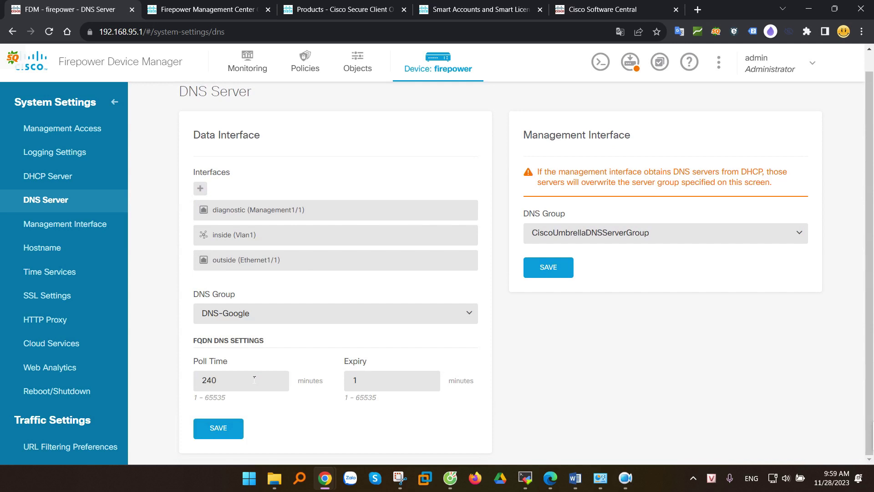
{"action": "left_click", "coordinate": [218, 426]}
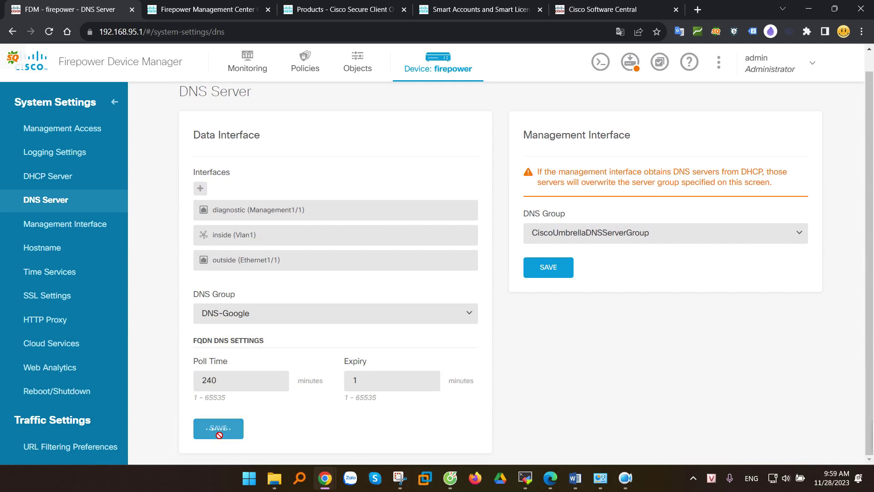
Set the Management Interface DNS group to DNS-Google and save the management interface DNS settings.
{"action": "scroll", "coordinate": [368, 367], "scroll_direction": "down", "scroll_amount": 1}
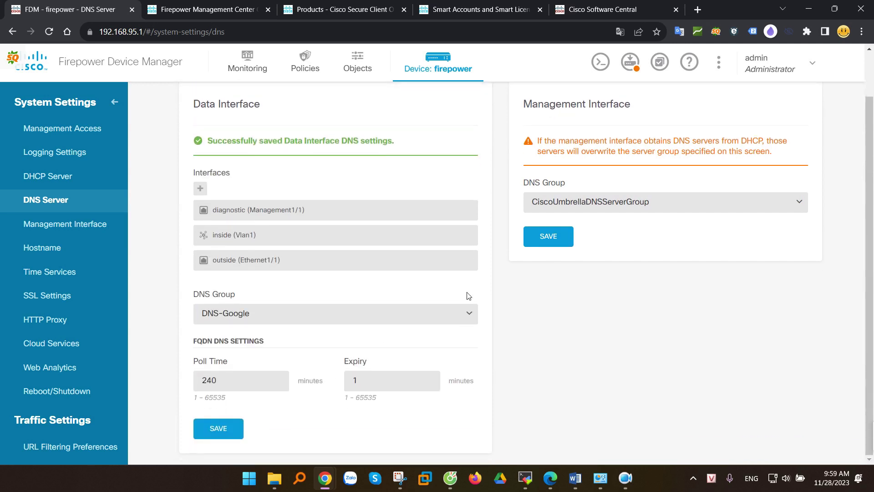
{"action": "left_click", "coordinate": [592, 202]}
{"action": "left_click", "coordinate": [585, 272]}
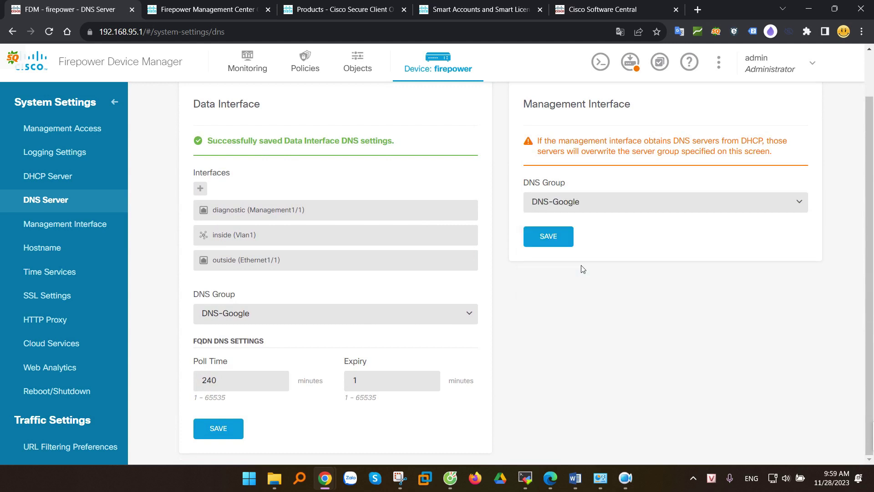
{"action": "scroll", "coordinate": [637, 309], "scroll_direction": "up", "scroll_amount": 2}
{"action": "left_click", "coordinate": [564, 288]}
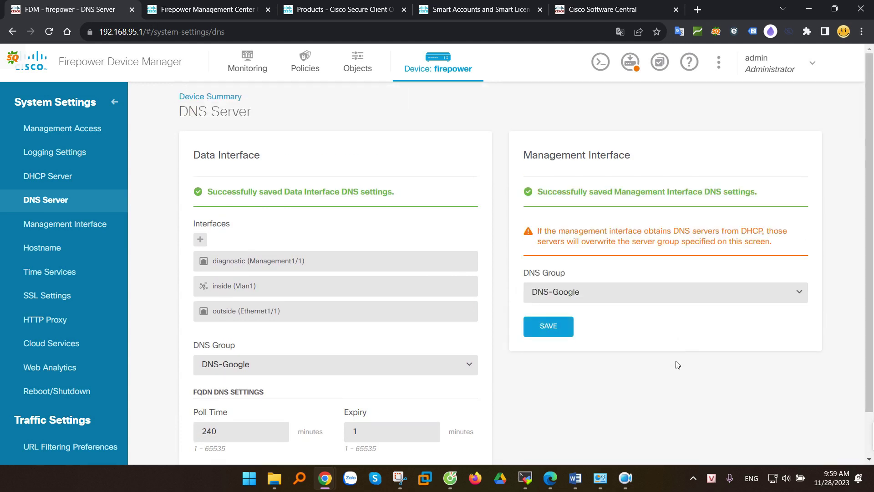
Deploy the pending DNS changes to the device and check the deployment status.
{"action": "left_click", "coordinate": [630, 62]}
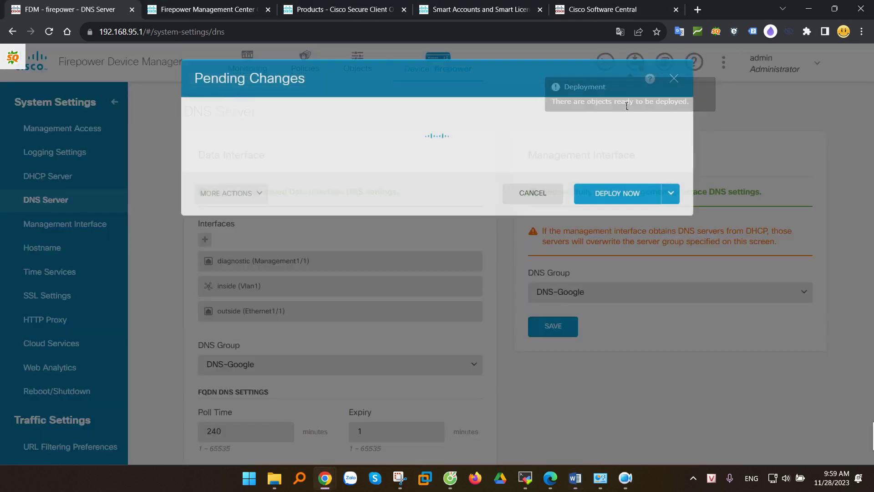
{"action": "left_click", "coordinate": [618, 428]}
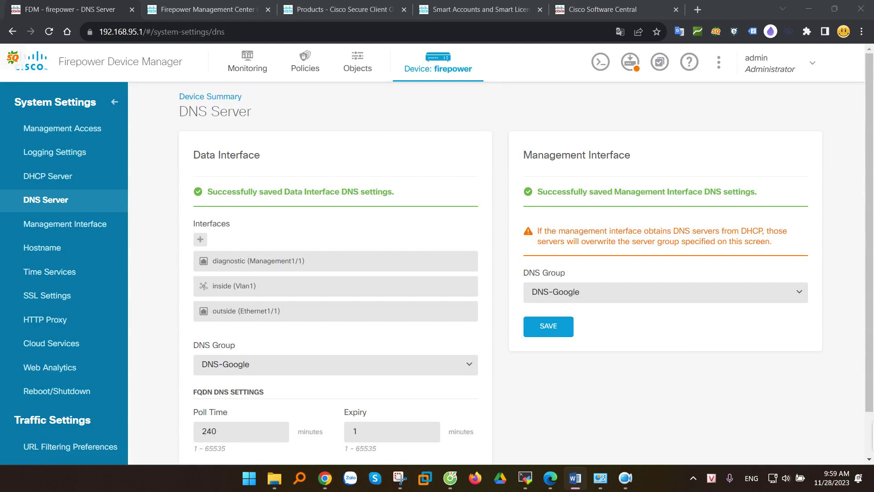
{"action": "left_click", "coordinate": [631, 63]}
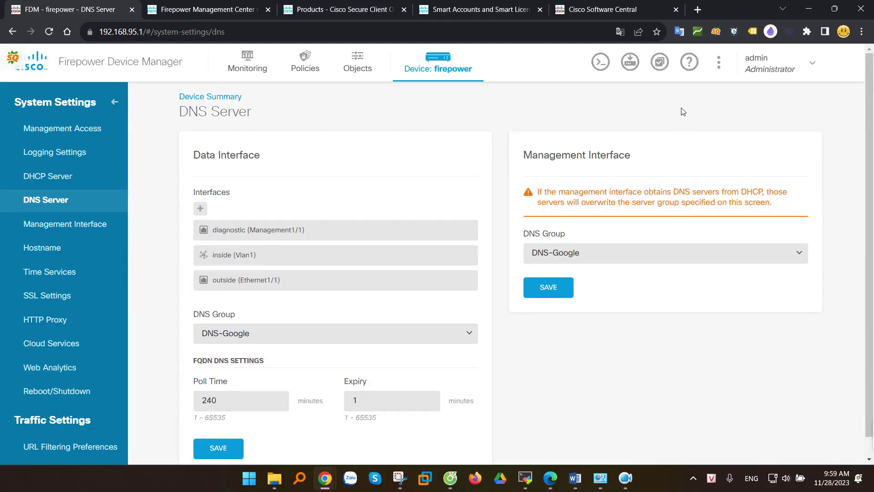
Check the management port's details in the device summary and open the Smart License configuration.
{"action": "left_click", "coordinate": [438, 67]}
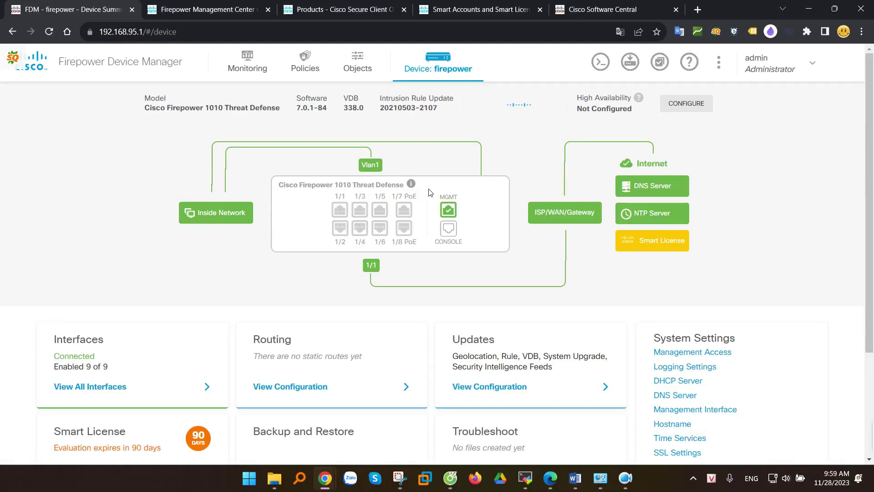
{"action": "mouse_move", "coordinate": [449, 209]}
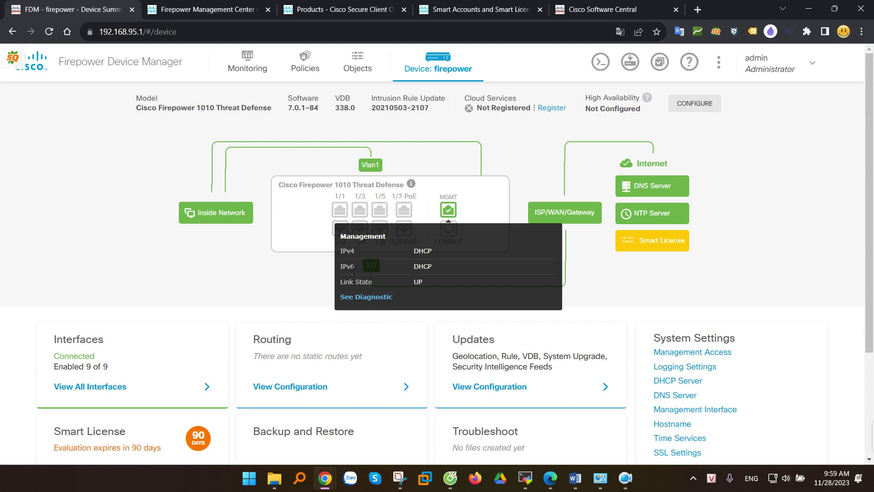
{"action": "scroll", "coordinate": [281, 275], "scroll_direction": "down", "scroll_amount": 3}
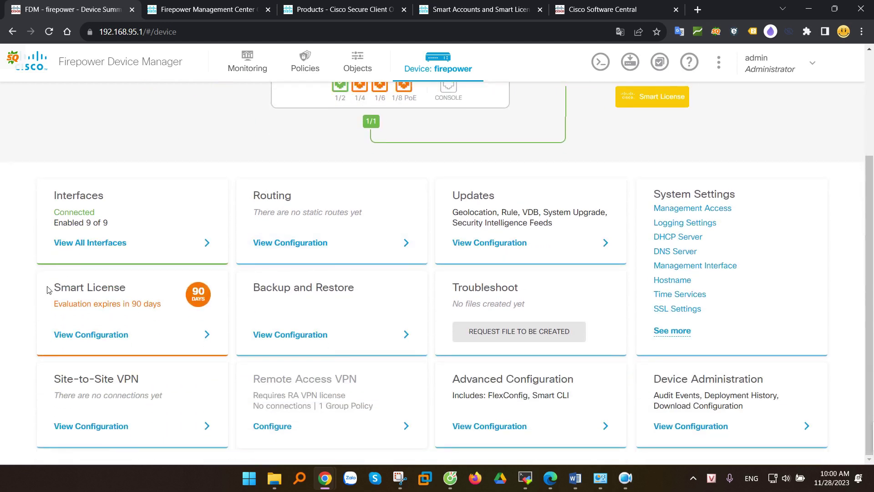
{"action": "left_click", "coordinate": [98, 335]}
{"action": "scroll", "coordinate": [281, 242], "scroll_direction": "up", "scroll_amount": 5}
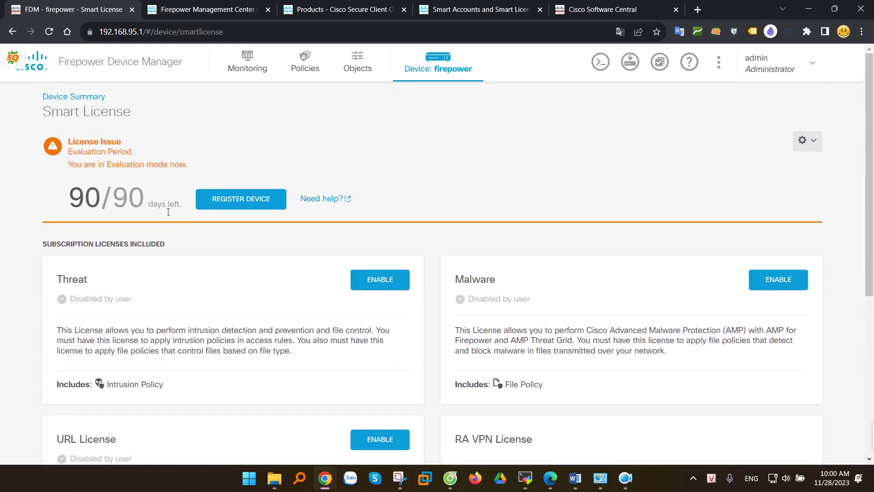
Review the remaining evaluation period, the Threat, Malware, URL and RA VPN subscription licenses, and the perpetual Base License.
{"action": "left_click_drag", "start_coordinate": [79, 201], "coordinate": [172, 204]}
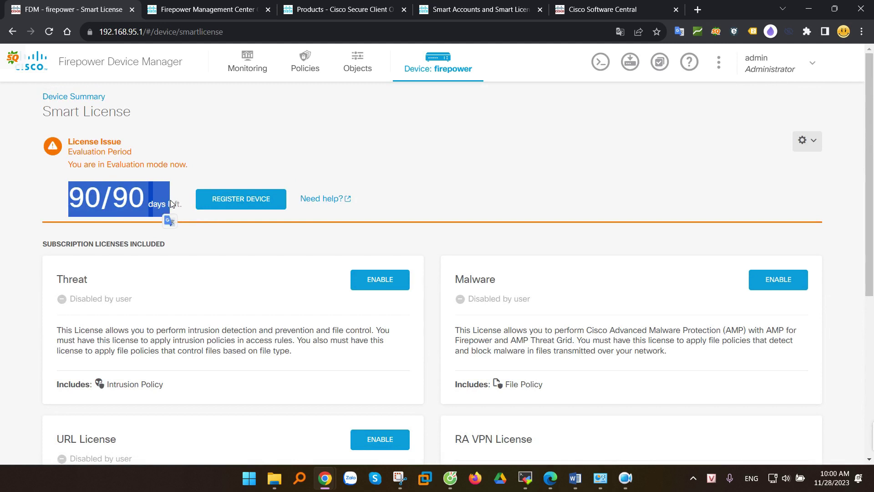
{"action": "scroll", "coordinate": [172, 204], "scroll_direction": "down", "scroll_amount": 2}
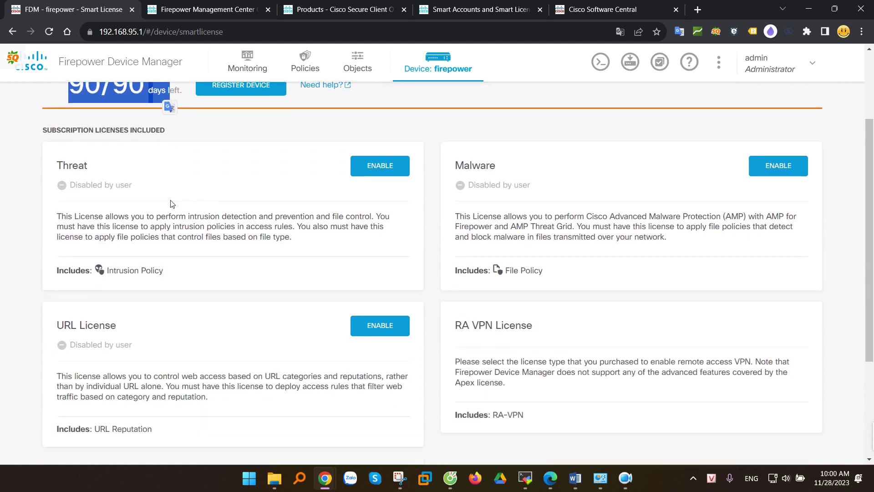
{"action": "double_click", "coordinate": [59, 166]}
{"action": "left_click", "coordinate": [467, 168]}
{"action": "double_click", "coordinate": [467, 166]}
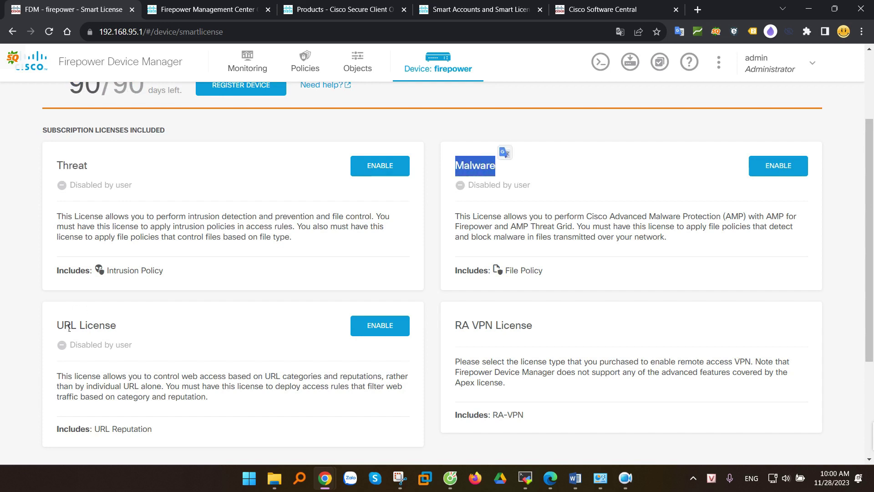
{"action": "left_click_drag", "start_coordinate": [54, 325], "coordinate": [171, 328]}
{"action": "left_click_drag", "start_coordinate": [453, 332], "coordinate": [552, 327]}
{"action": "left_click", "coordinate": [551, 328]}
{"action": "scroll", "coordinate": [128, 372], "scroll_direction": "down", "scroll_amount": 3}
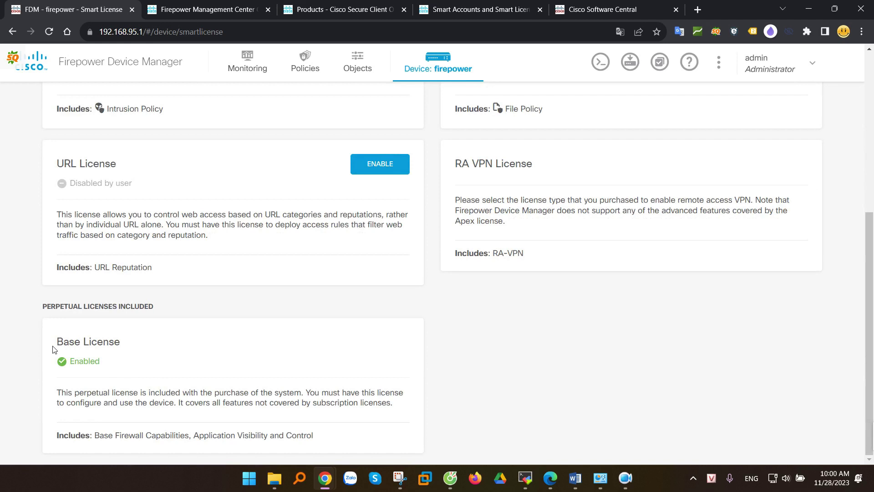
{"action": "triple_click", "coordinate": [62, 347]}
{"action": "left_click_drag", "start_coordinate": [42, 307], "coordinate": [83, 308]}
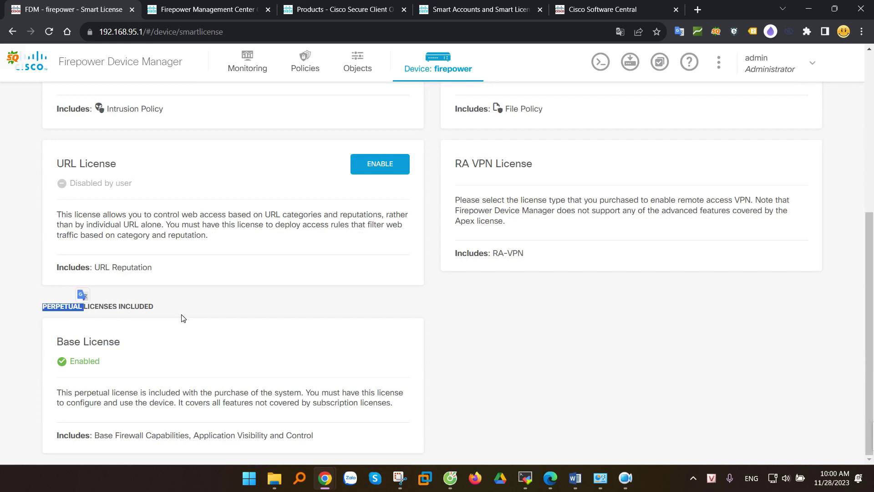
{"action": "scroll", "coordinate": [512, 371], "scroll_direction": "up", "scroll_amount": 6}
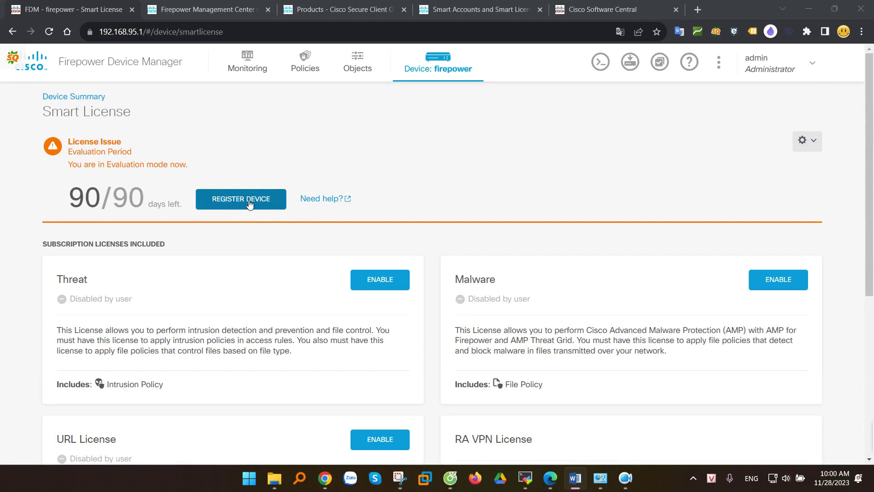
Open the device's Smart License registration form and load the software.cisco.com site in a new browser tab.
{"action": "left_click", "coordinate": [249, 205]}
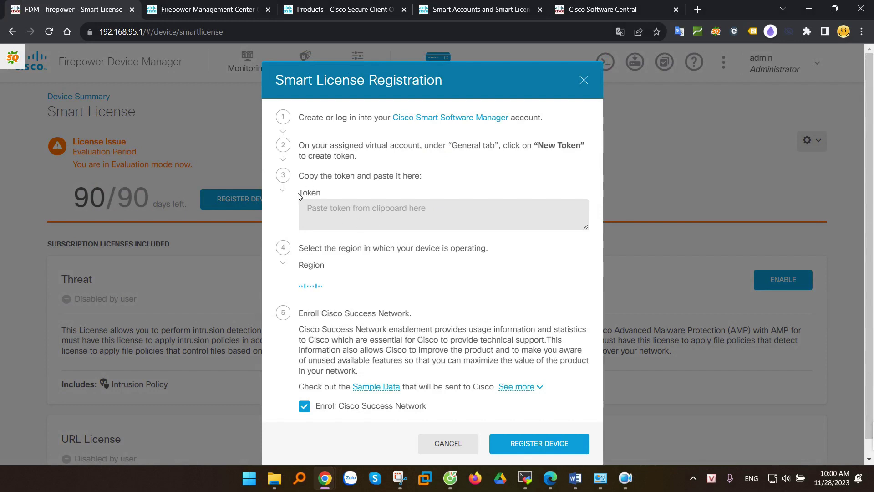
{"action": "left_click_drag", "start_coordinate": [299, 193], "coordinate": [328, 195]}
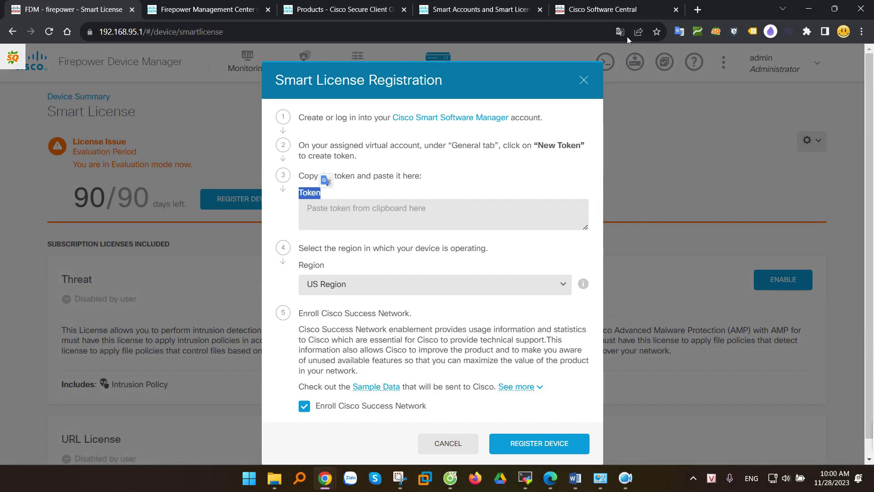
{"action": "left_click", "coordinate": [698, 10]}
{"action": "type", "text": "sof"}
{"action": "key", "text": "Return"}
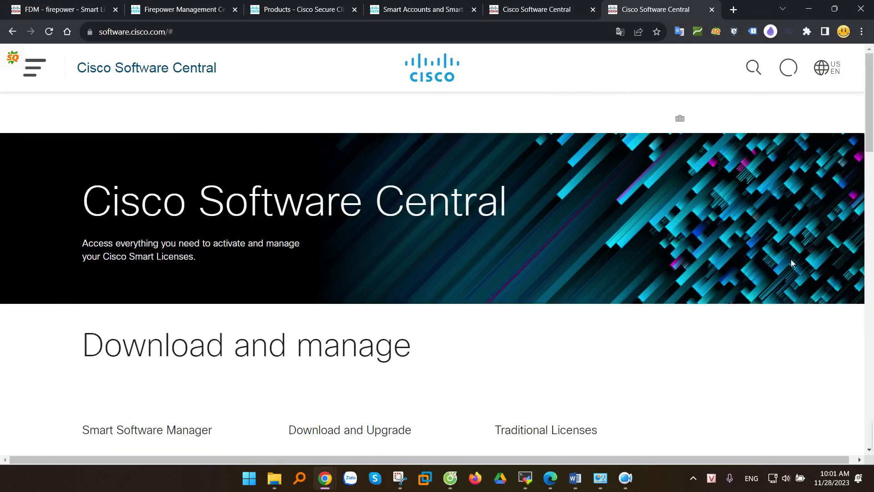
Open the license management of Smart Software Manager and go to the Smart Software Licensing inventory.
{"action": "scroll", "coordinate": [252, 229], "scroll_direction": "down", "scroll_amount": 5}
{"action": "left_click_drag", "start_coordinate": [85, 240], "coordinate": [146, 230]}
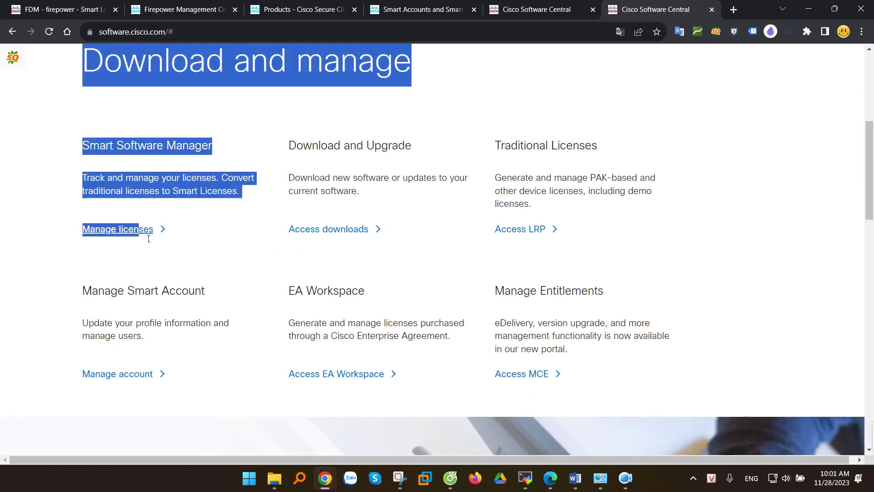
{"action": "left_click", "coordinate": [111, 256]}
{"action": "left_click", "coordinate": [104, 234]}
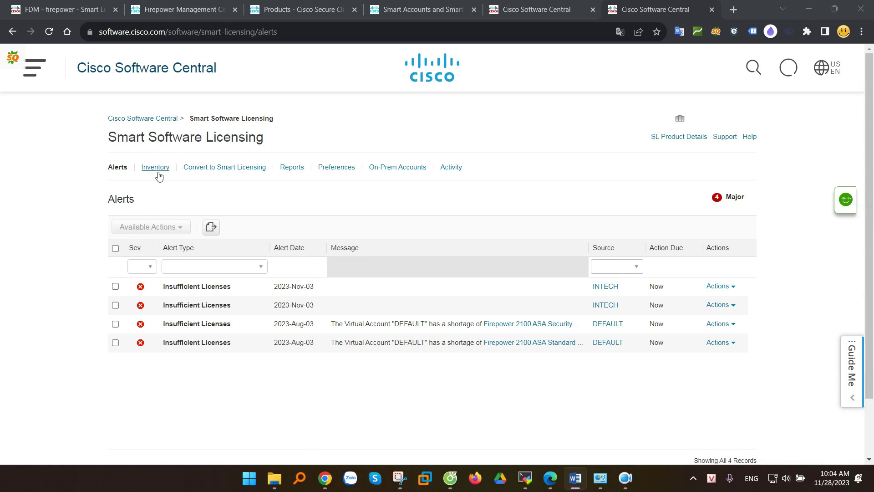
{"action": "left_click", "coordinate": [36, 177]}
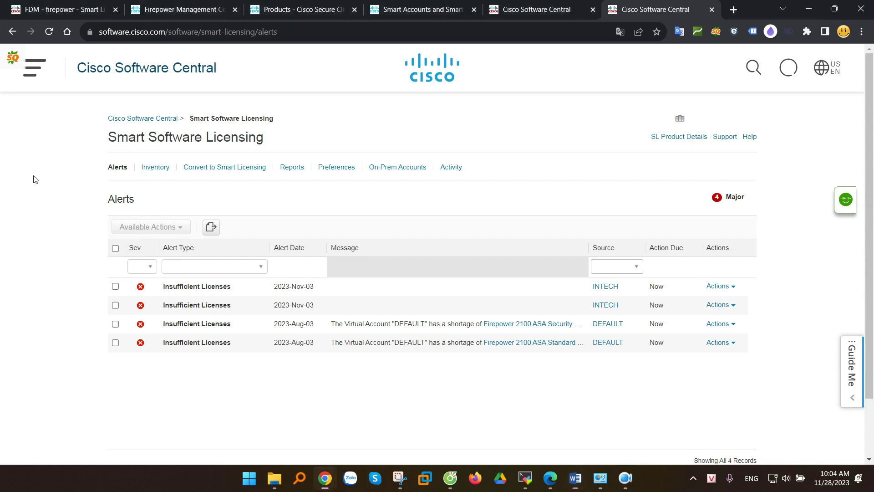
{"action": "left_click", "coordinate": [155, 168]}
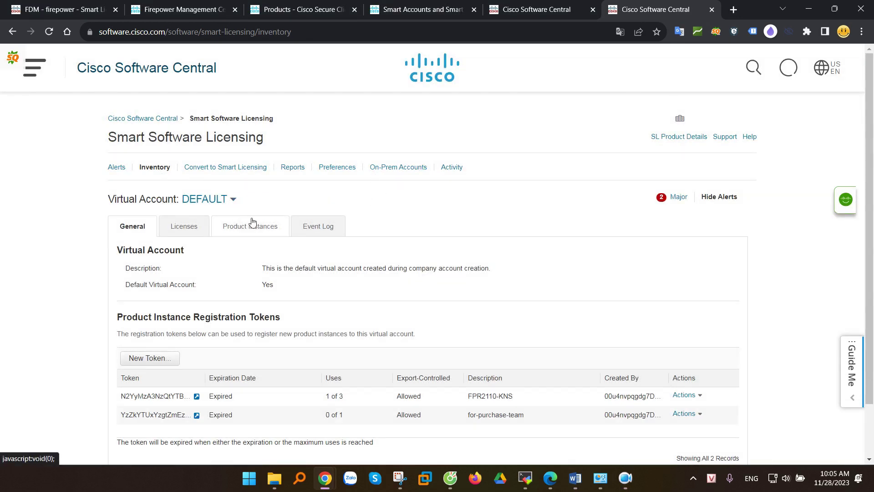
Switch the inventory to the virtual account Test and check its licenses.
{"action": "left_click", "coordinate": [210, 203]}
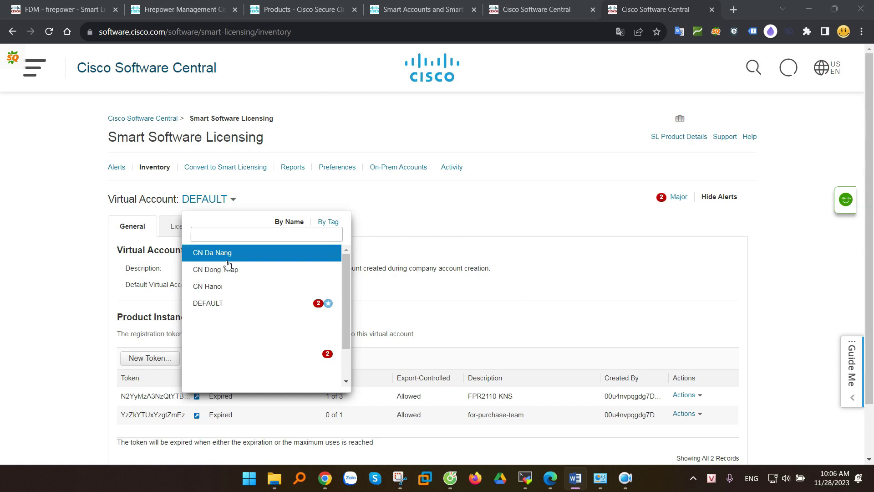
{"action": "scroll", "coordinate": [246, 277], "scroll_direction": "down", "scroll_amount": 1}
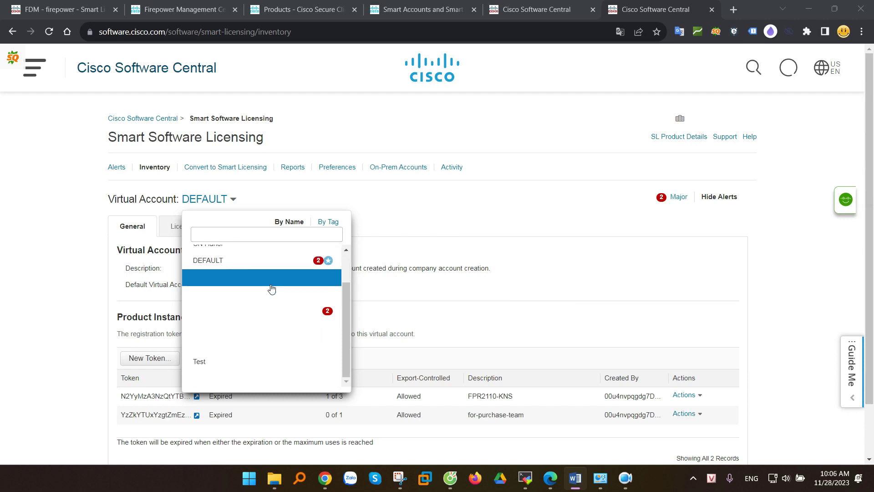
{"action": "left_click", "coordinate": [202, 365]}
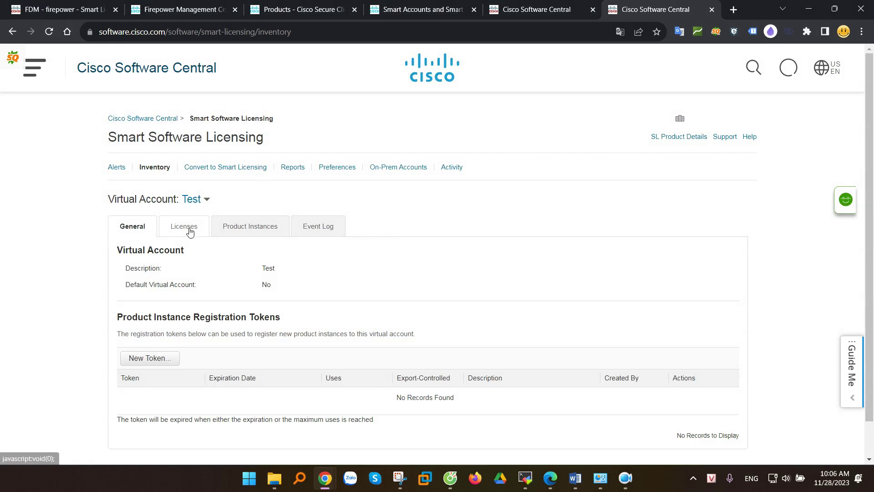
{"action": "left_click", "coordinate": [189, 230]}
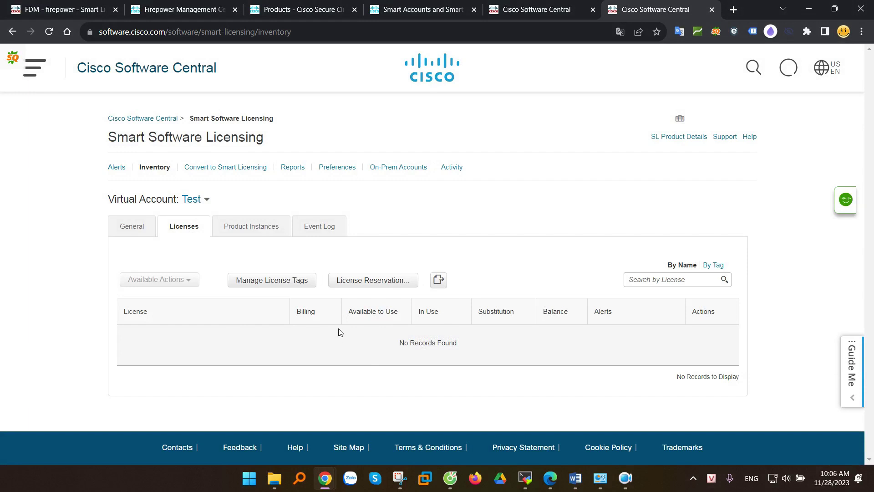
Create a registration token for the Test virtual account with a 30-day expiry, at most 10 uses and export-controlled functionality allowed.
{"action": "left_click", "coordinate": [131, 229]}
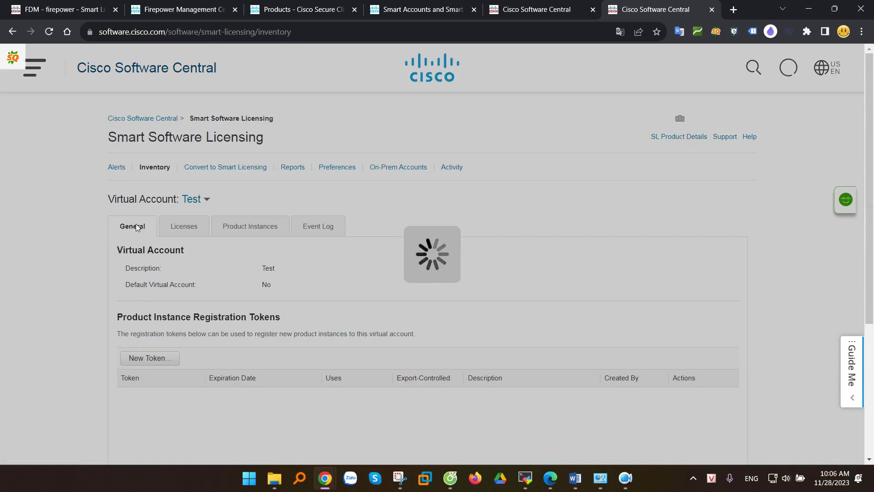
{"action": "scroll", "coordinate": [155, 296], "scroll_direction": "down", "scroll_amount": 1}
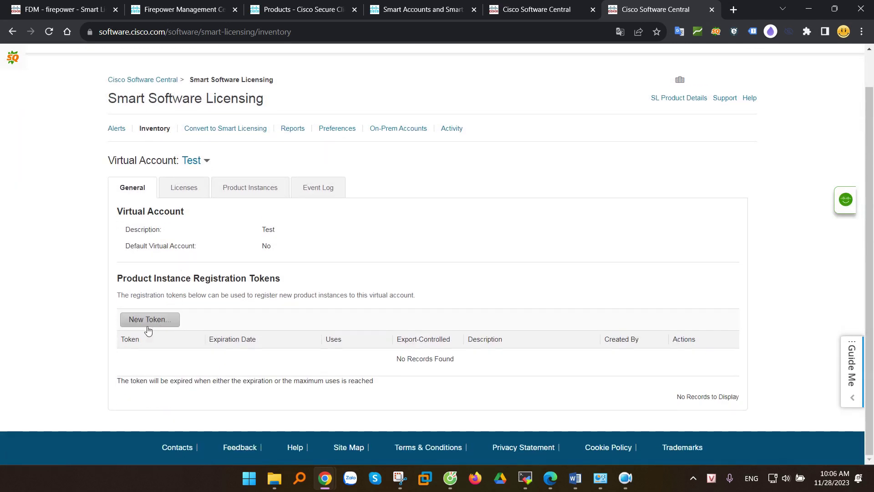
{"action": "left_click", "coordinate": [149, 321]}
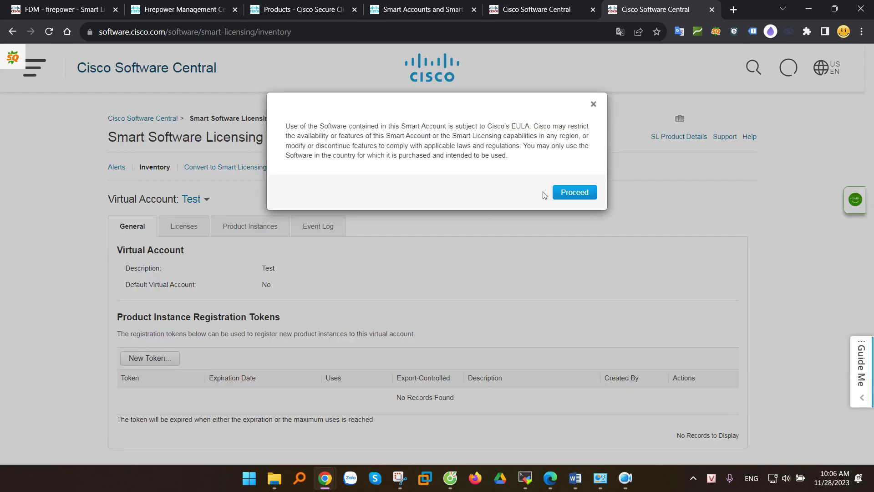
{"action": "left_click", "coordinate": [578, 193]}
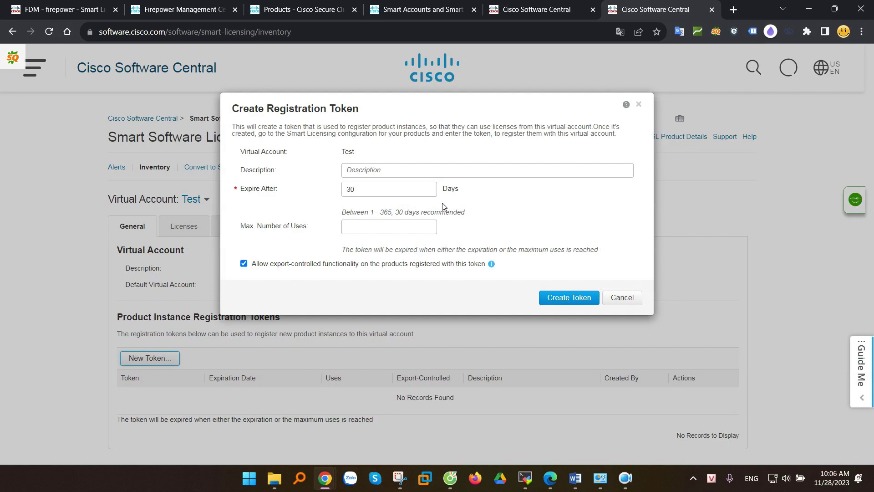
{"action": "left_click_drag", "start_coordinate": [245, 189], "coordinate": [286, 196]}
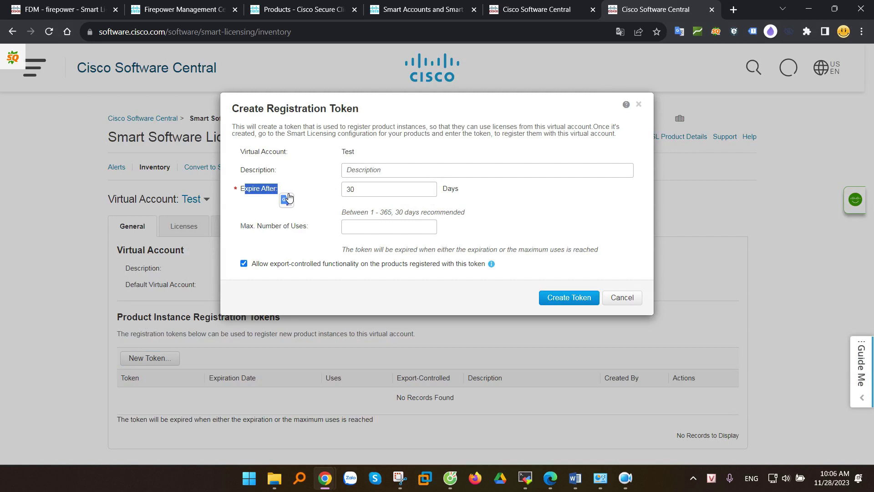
{"action": "double_click", "coordinate": [348, 190]}
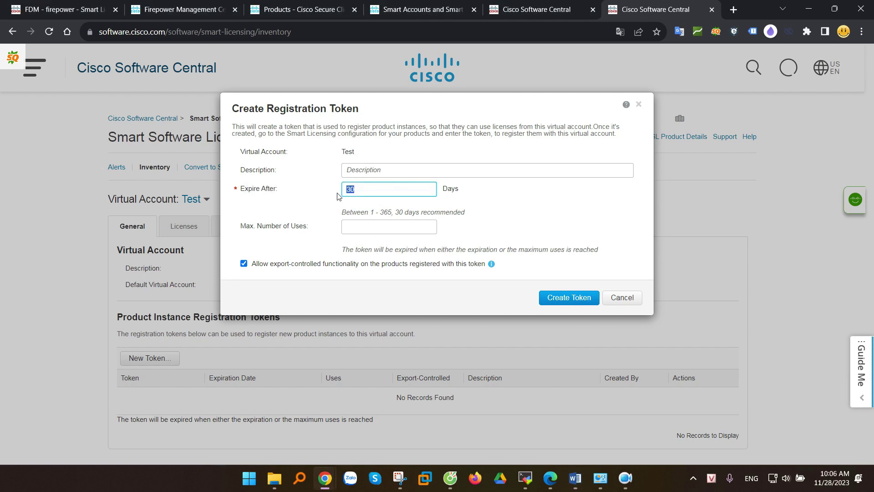
{"action": "left_click_drag", "start_coordinate": [240, 228], "coordinate": [313, 230]}
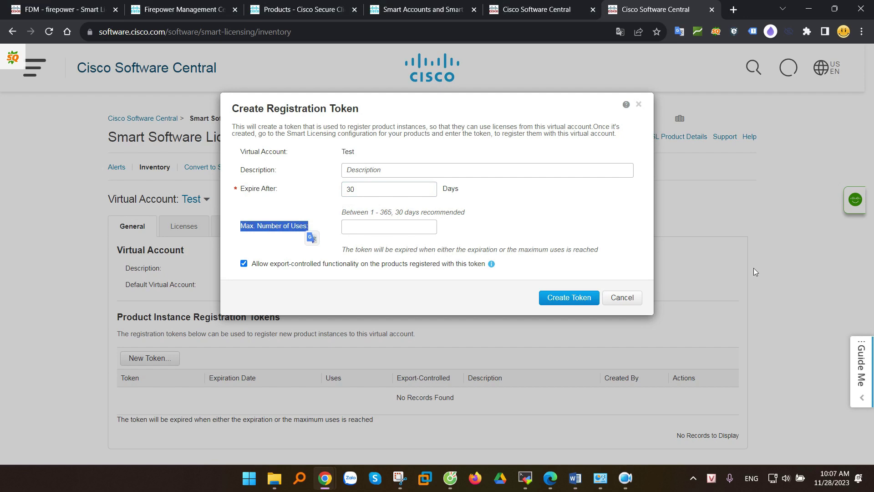
{"action": "left_click", "coordinate": [406, 229]}
{"action": "type", "text": "10"}
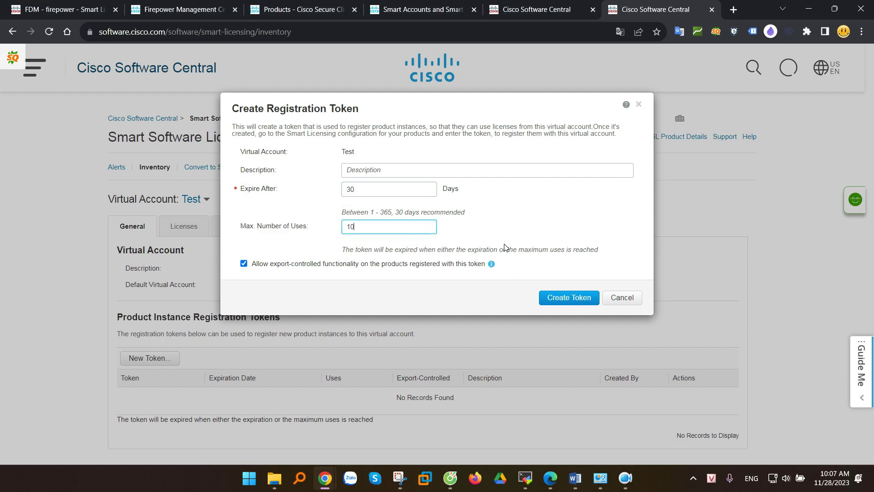
{"action": "left_click", "coordinate": [555, 299]}
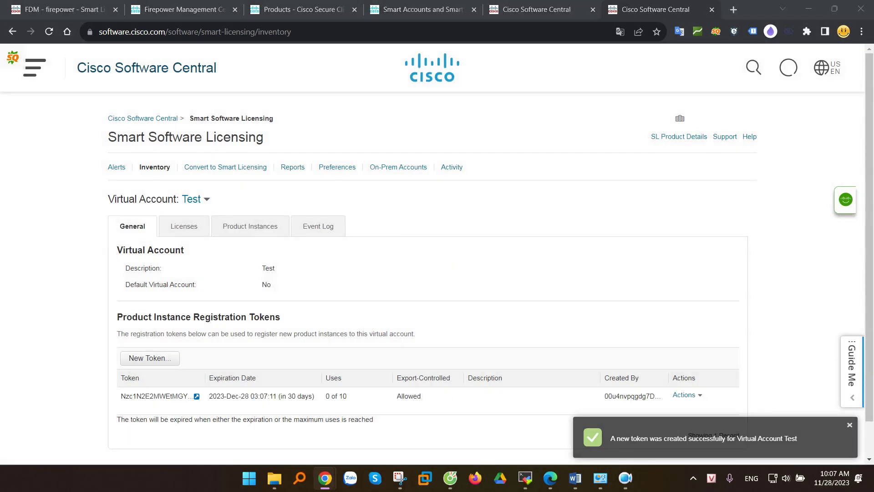
Review the new registration token's entry and copy the token to the clipboard.
{"action": "left_click", "coordinate": [576, 478]}
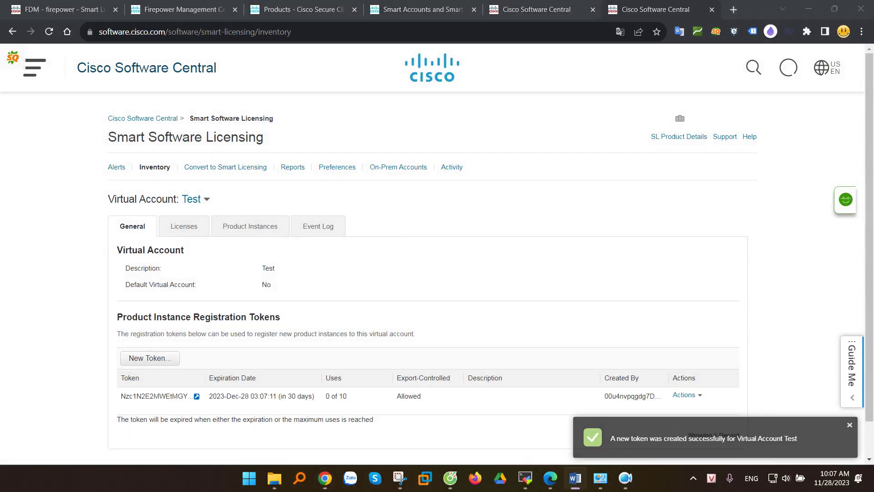
{"action": "left_click_drag", "start_coordinate": [115, 398], "coordinate": [391, 397]}
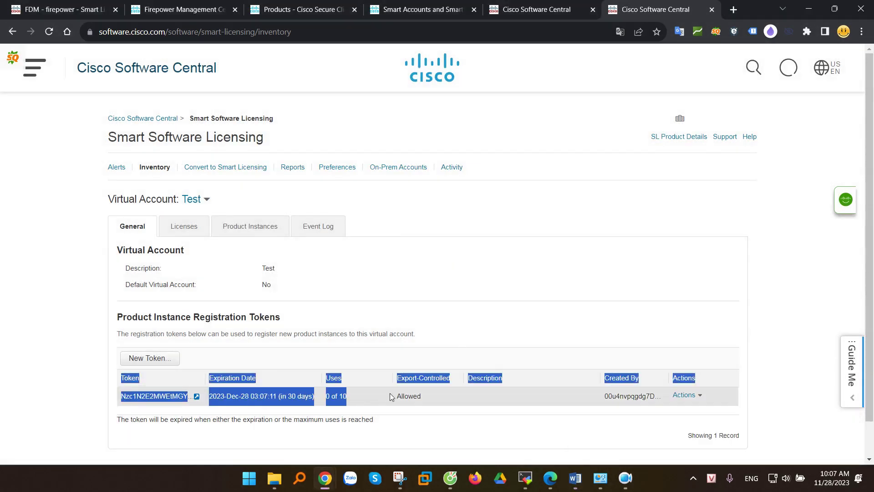
{"action": "left_click", "coordinate": [446, 419]}
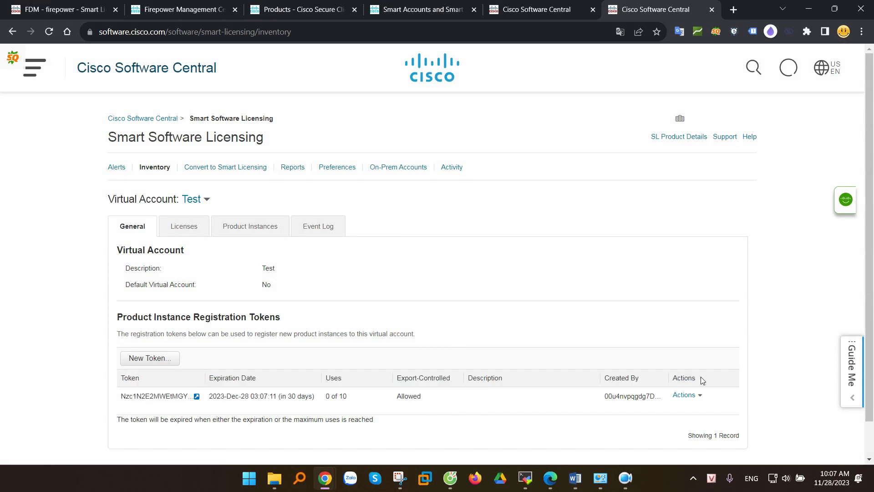
{"action": "left_click", "coordinate": [701, 396]}
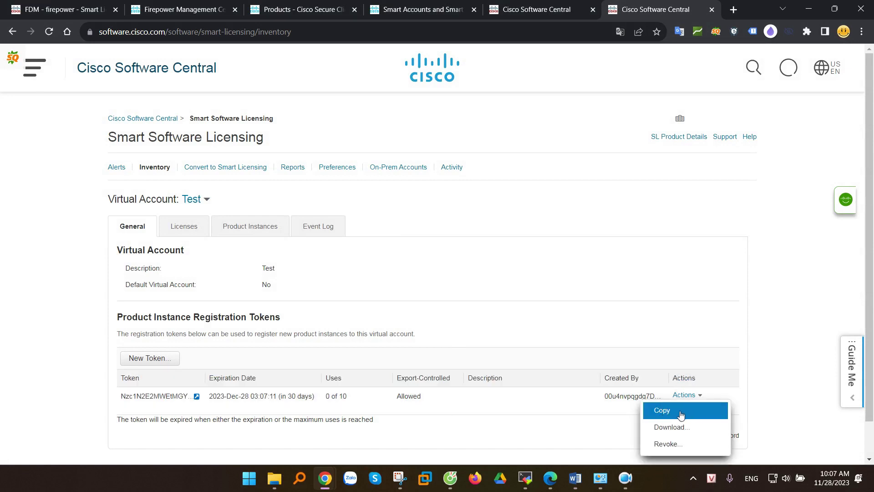
{"action": "left_click", "coordinate": [682, 414]}
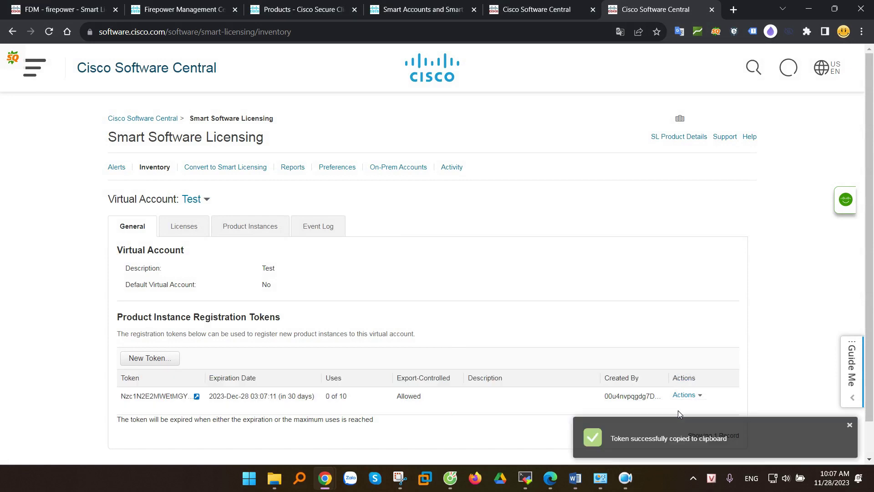
Return to Firepower Device Manager and paste the registration token into the Smart License registration form.
{"action": "left_click", "coordinate": [64, 9]}
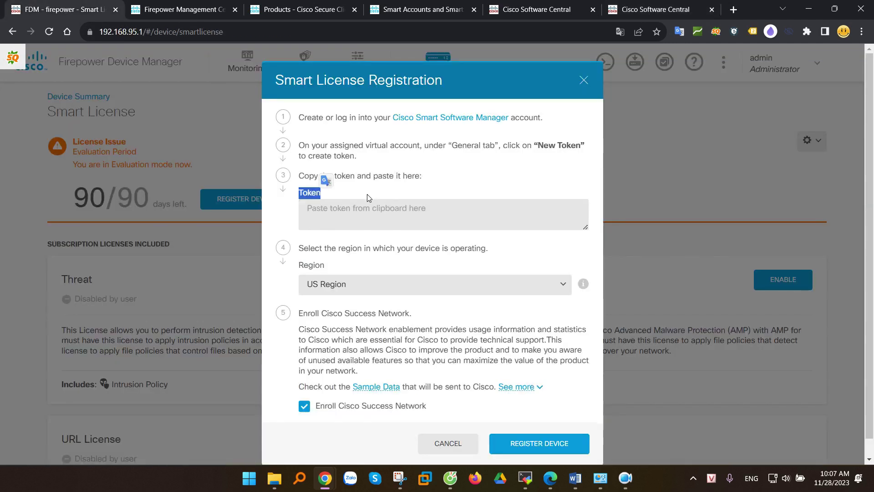
{"action": "left_click", "coordinate": [332, 216]}
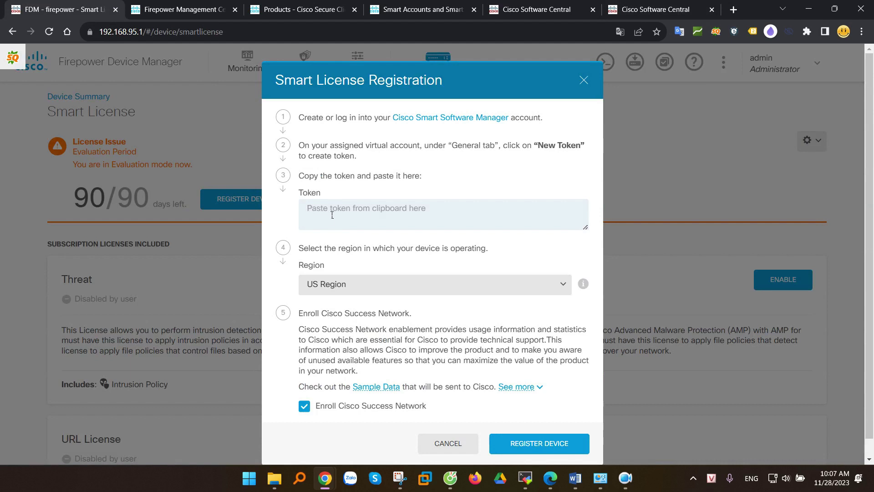
{"action": "right_click", "coordinate": [366, 217]}
{"action": "left_click", "coordinate": [407, 296]}
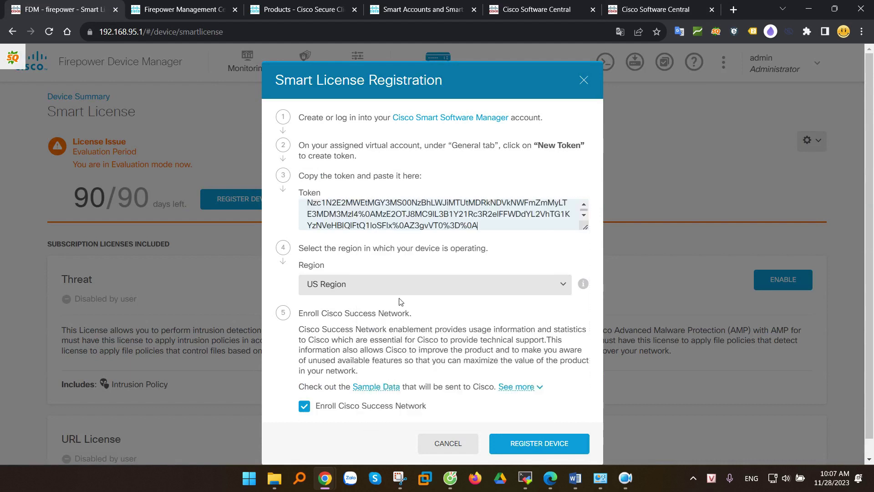
{"action": "left_click_drag", "start_coordinate": [485, 230], "coordinate": [287, 196]}
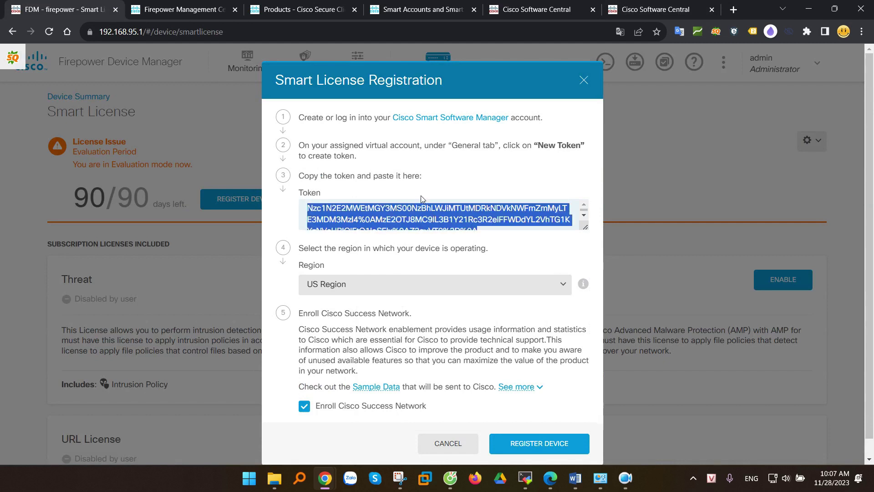
Keep US Region and the Cisco Success Network enrollment, and submit the device registration.
{"action": "left_click", "coordinate": [373, 286]}
{"action": "left_click", "coordinate": [373, 286]}
{"action": "scroll", "coordinate": [395, 320], "scroll_direction": "down", "scroll_amount": 1}
{"action": "scroll", "coordinate": [398, 314], "scroll_direction": "up", "scroll_amount": 1}
{"action": "scroll", "coordinate": [401, 314], "scroll_direction": "down", "scroll_amount": 1}
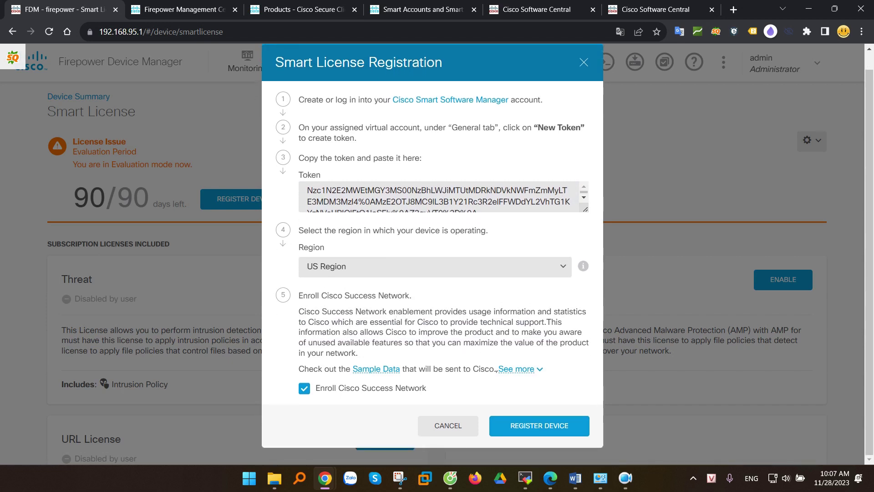
{"action": "left_click", "coordinate": [549, 427]}
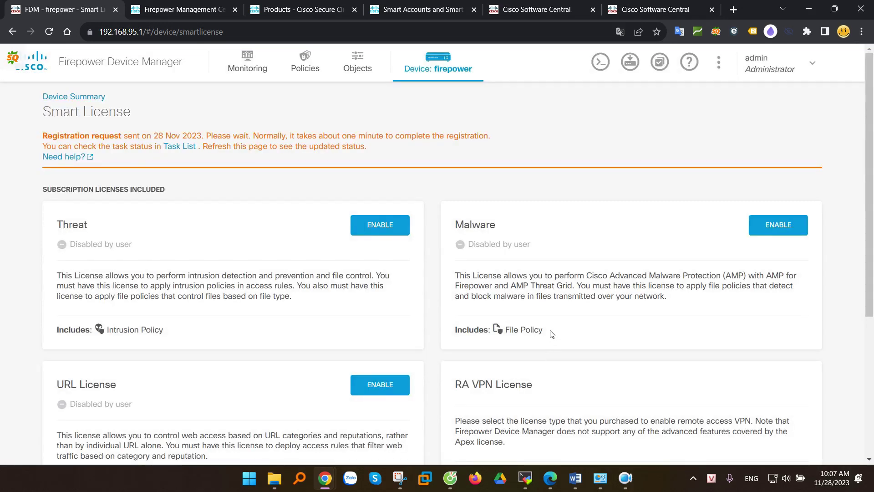
Check the Cisco Smart Software Manager registration status in the task list and reload the Smart License page.
{"action": "key", "text": "alt+Tab"}
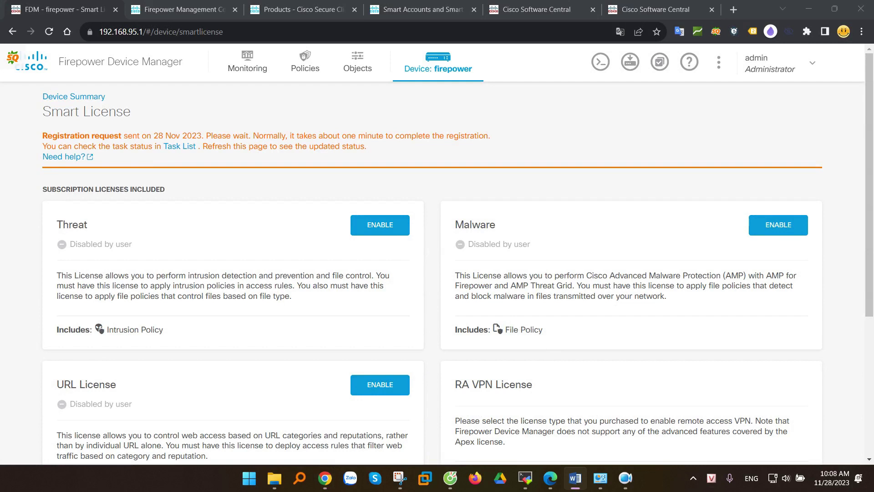
{"action": "left_click", "coordinate": [660, 62]}
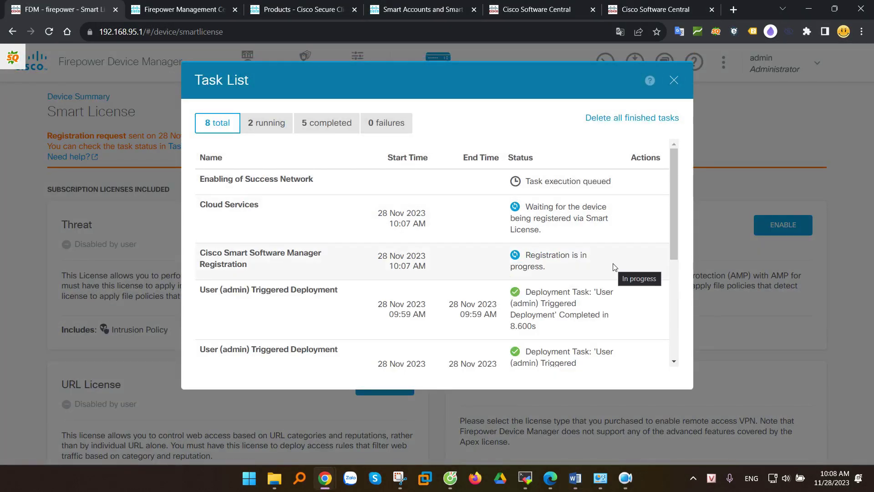
{"action": "left_click_drag", "start_coordinate": [526, 258], "coordinate": [597, 269]}
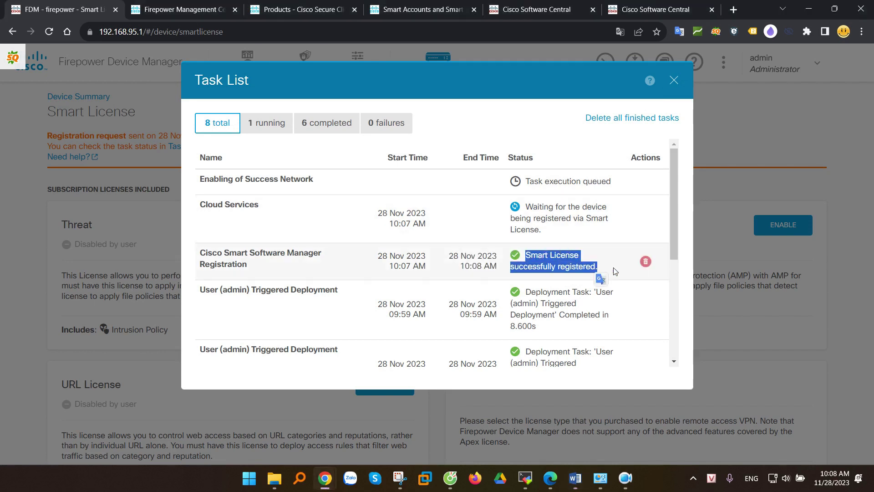
{"action": "left_click", "coordinate": [674, 80]}
{"action": "key", "text": "F5"}
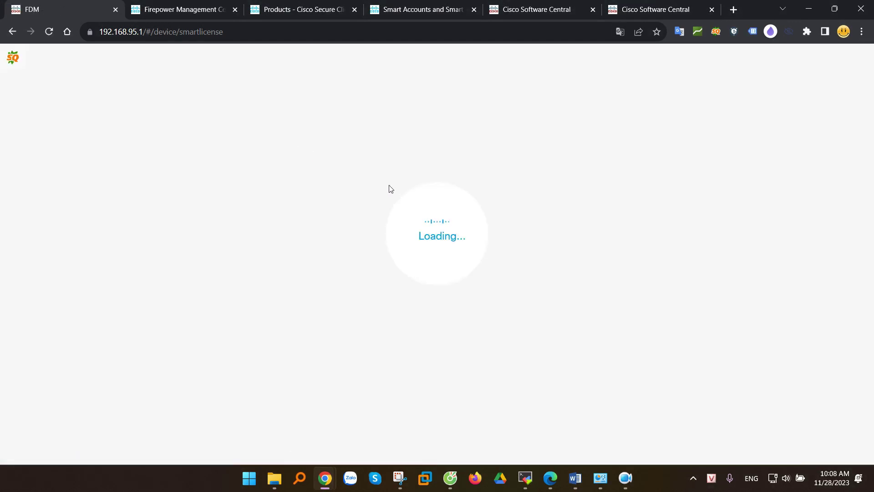
Inspect the Smart License connection status and check the device's task list for the registration.
{"action": "double_click", "coordinate": [74, 145]}
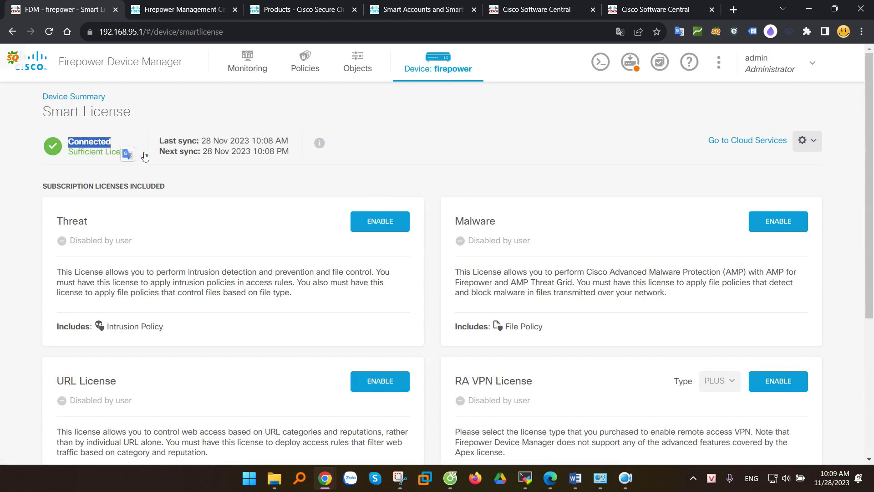
{"action": "left_click", "coordinate": [656, 67]}
{"action": "left_click", "coordinate": [676, 83]}
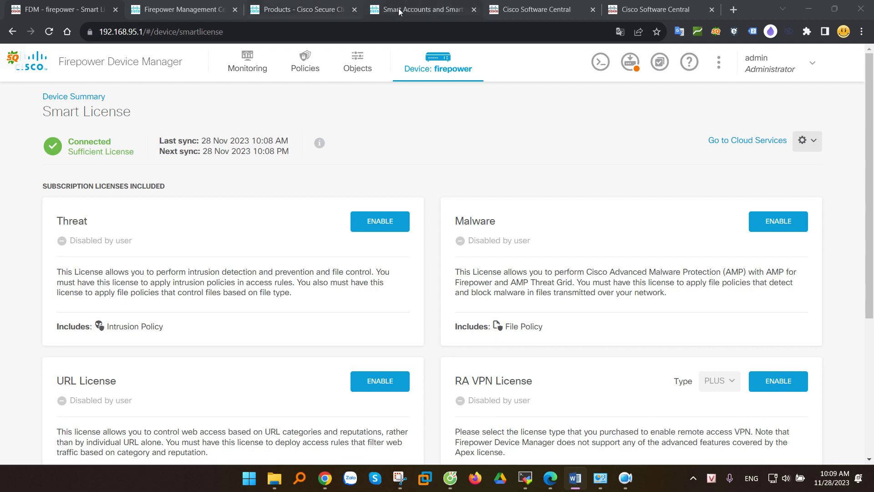
Find the Backend Communication Channels and Ports slide in the Smart Accounts and Smart Licensing PDF.
{"action": "left_click", "coordinate": [399, 10]}
{"action": "scroll", "coordinate": [695, 245], "scroll_direction": "down", "scroll_amount": 20}
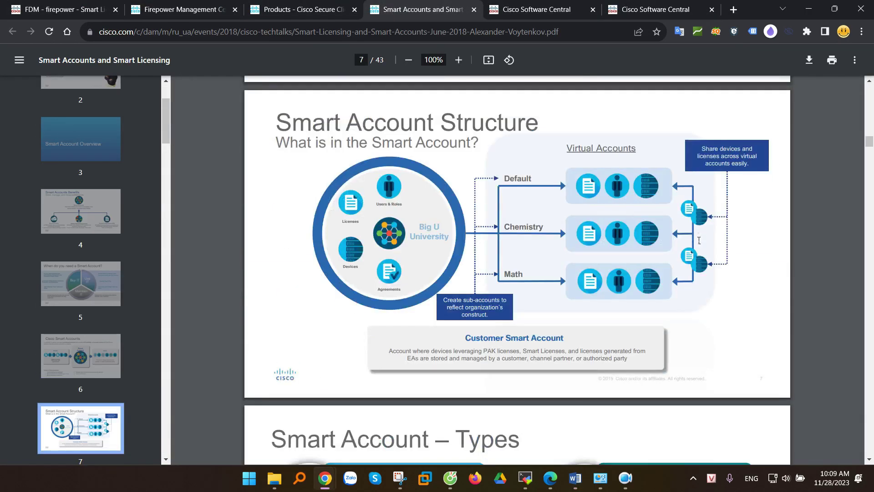
{"action": "scroll", "coordinate": [695, 245], "scroll_direction": "down", "scroll_amount": 20}
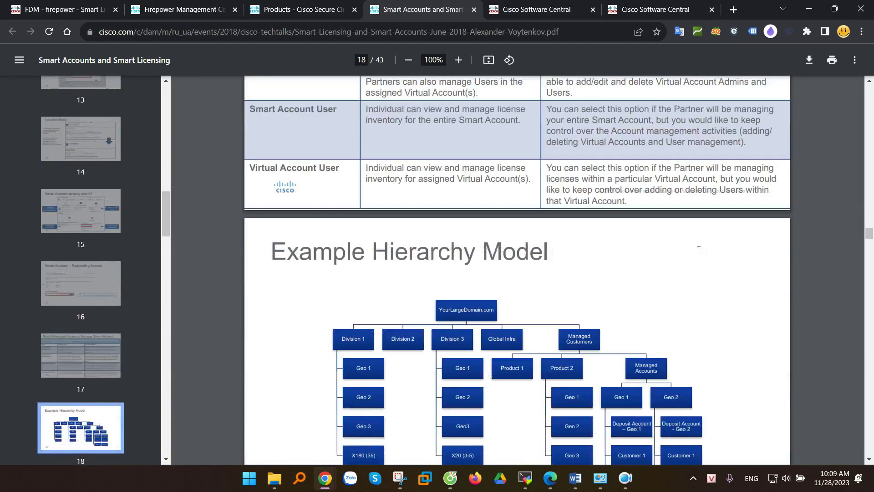
{"action": "scroll", "coordinate": [699, 249], "scroll_direction": "down", "scroll_amount": 20}
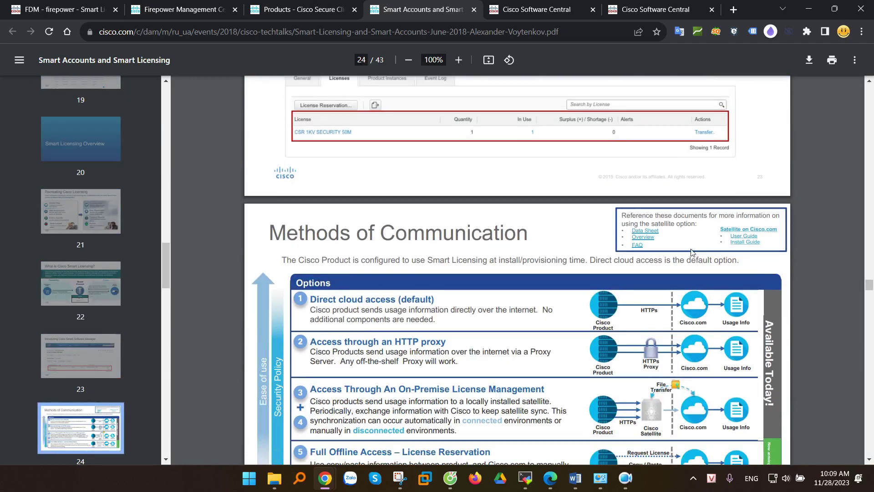
{"action": "scroll", "coordinate": [666, 254], "scroll_direction": "down", "scroll_amount": 7}
{"action": "scroll", "coordinate": [609, 280], "scroll_direction": "up", "scroll_amount": 6}
{"action": "scroll", "coordinate": [605, 277], "scroll_direction": "down", "scroll_amount": 3}
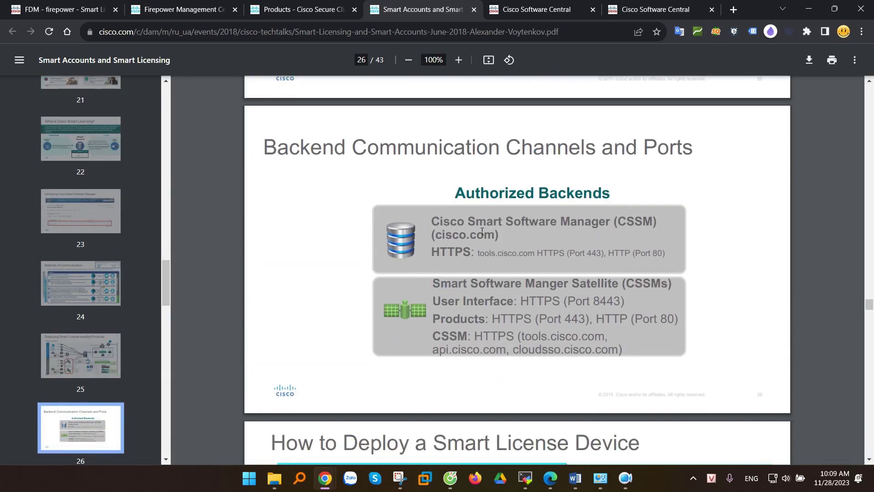
Examine the hostnames and ports listed for Cisco Smart Software Manager and its Satellite alongside the device's Smart License page.
{"action": "left_click_drag", "start_coordinate": [580, 259], "coordinate": [665, 255]}
{"action": "left_click_drag", "start_coordinate": [593, 303], "coordinate": [627, 305]}
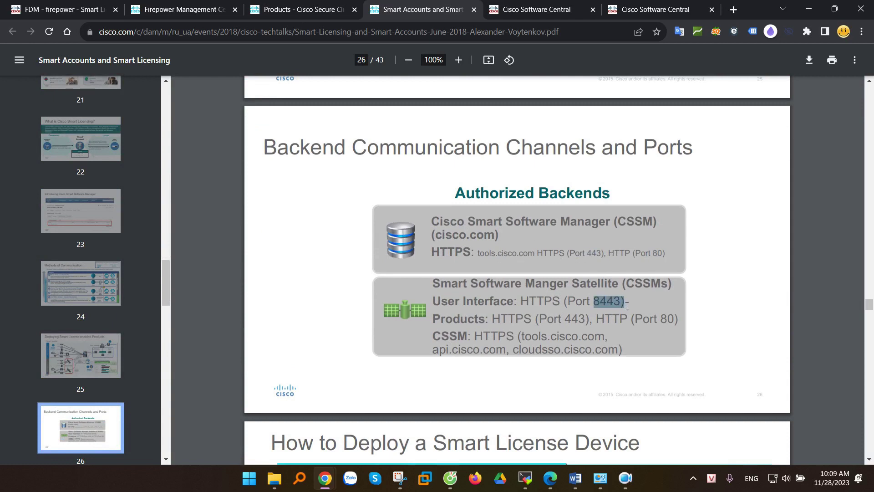
{"action": "left_click_drag", "start_coordinate": [476, 256], "coordinate": [540, 260]}
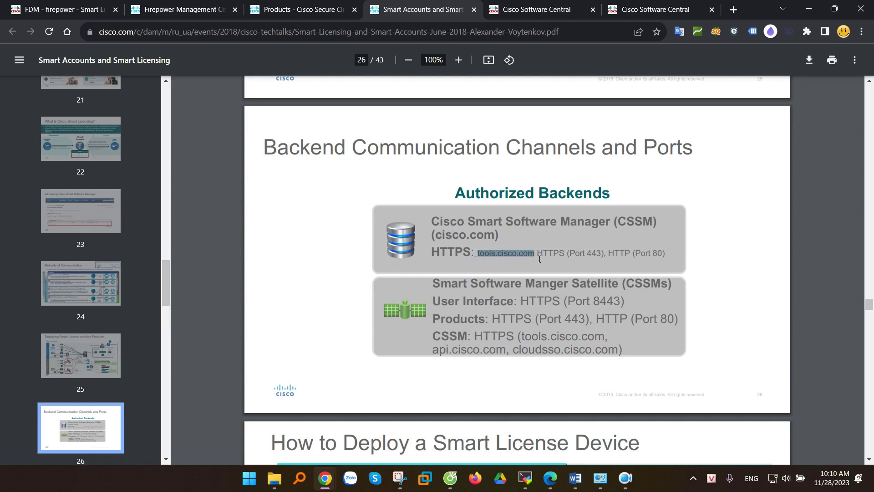
{"action": "left_click_drag", "start_coordinate": [523, 337], "coordinate": [630, 358]}
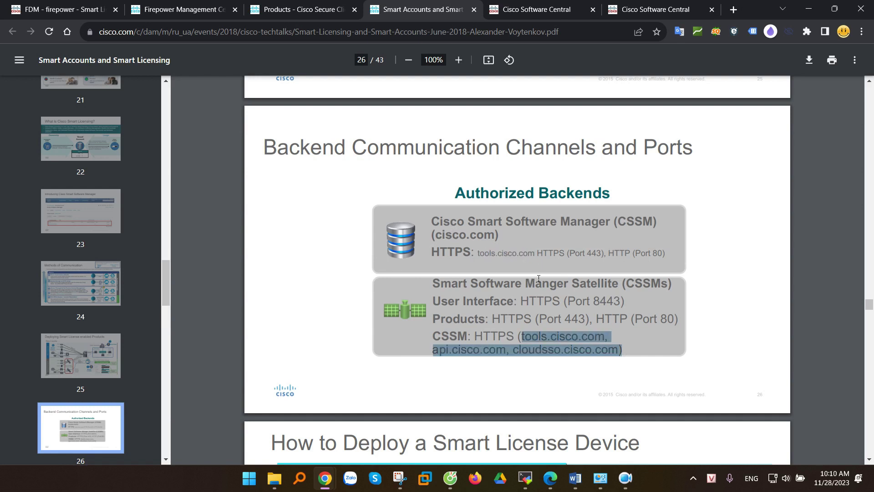
{"action": "left_click_drag", "start_coordinate": [478, 256], "coordinate": [539, 258]}
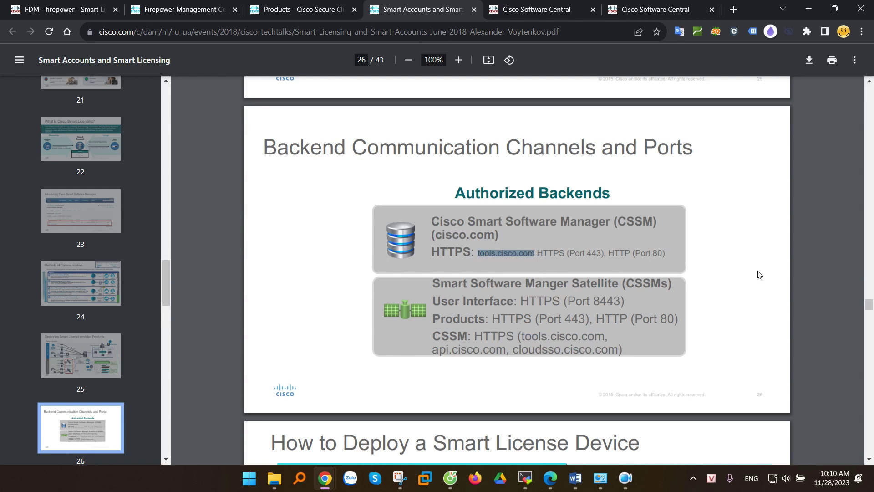
{"action": "left_click", "coordinate": [64, 9]}
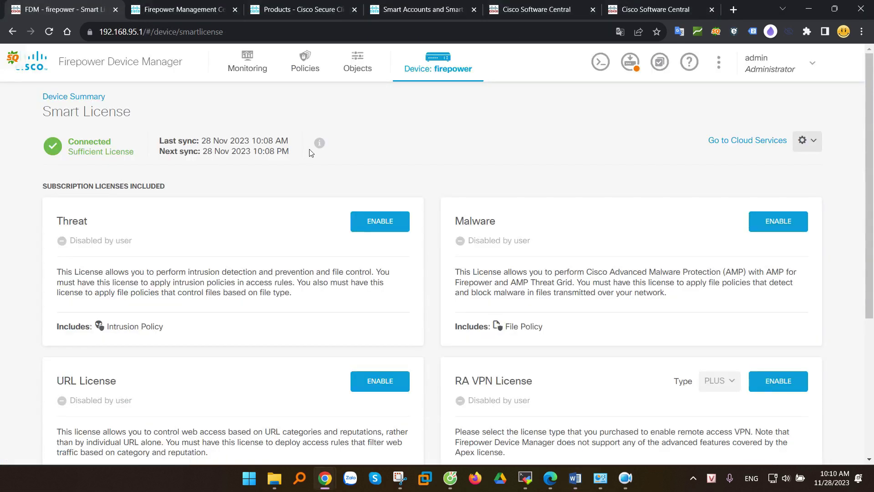
{"action": "left_click", "coordinate": [413, 11]}
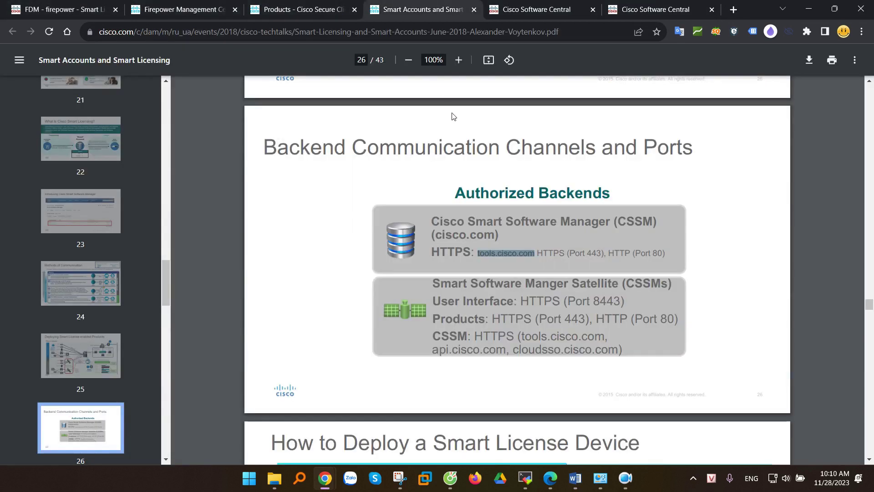
Review the Test virtual account's licenses in Cisco Software Central, including the details of Firepower Threat Defense Base Features.
{"action": "left_click", "coordinate": [665, 9]}
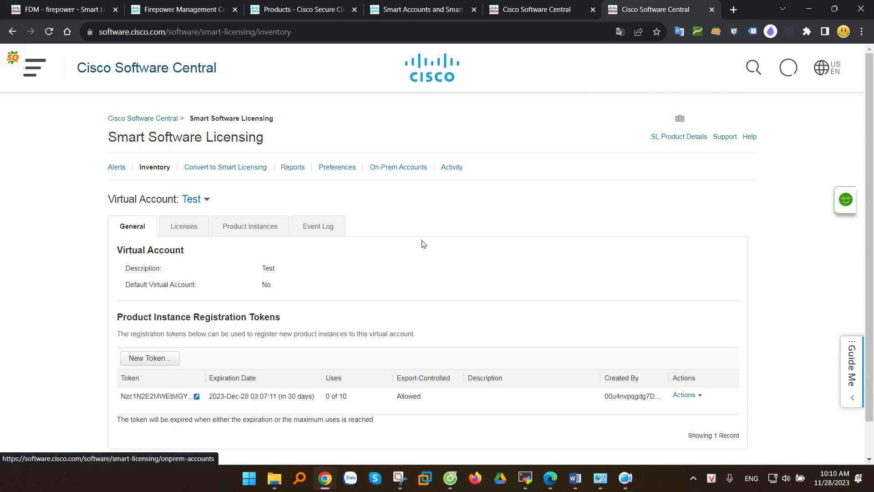
{"action": "left_click", "coordinate": [190, 228]}
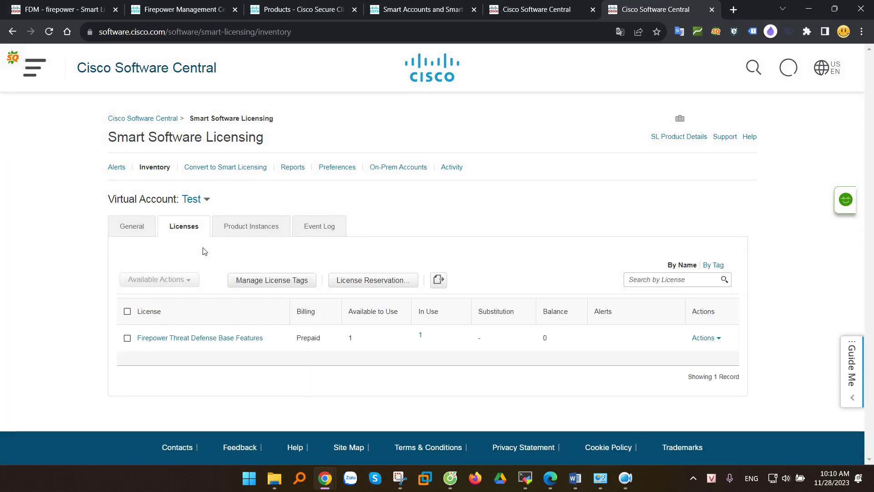
{"action": "left_click", "coordinate": [150, 339]}
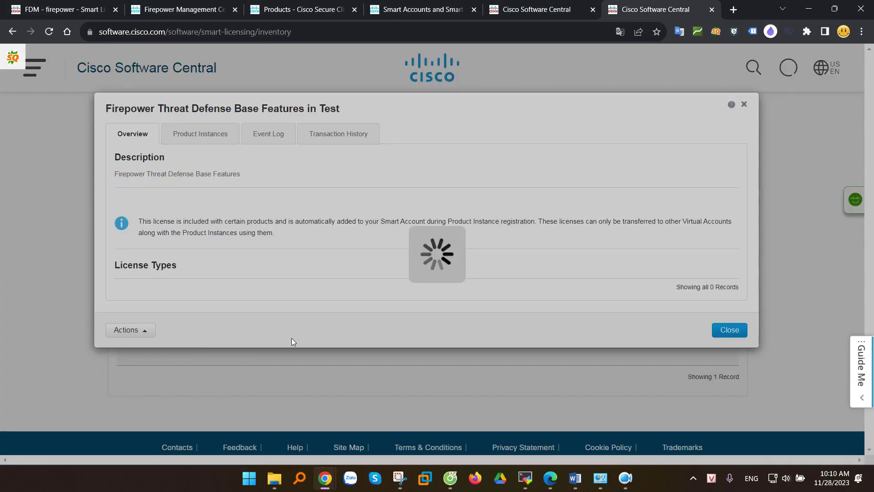
{"action": "left_click", "coordinate": [747, 105]}
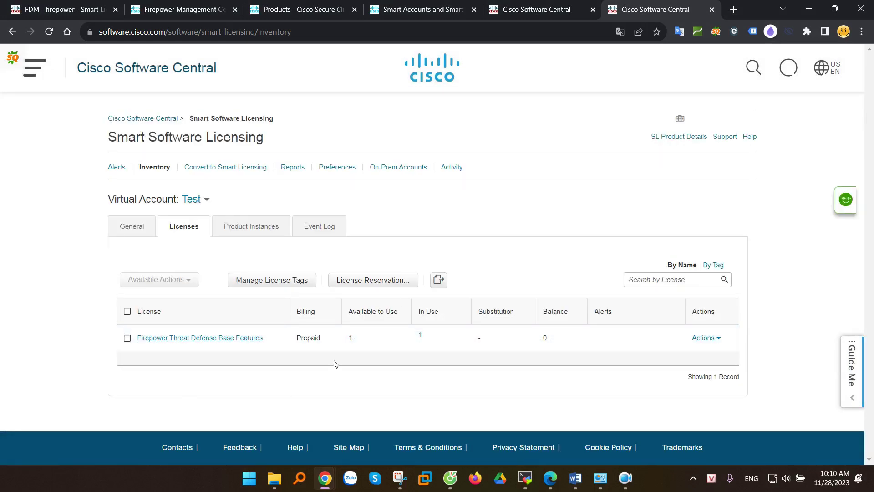
Return to Firepower Device Manager and enable the Threat subscription license.
{"action": "left_click", "coordinate": [78, 4]}
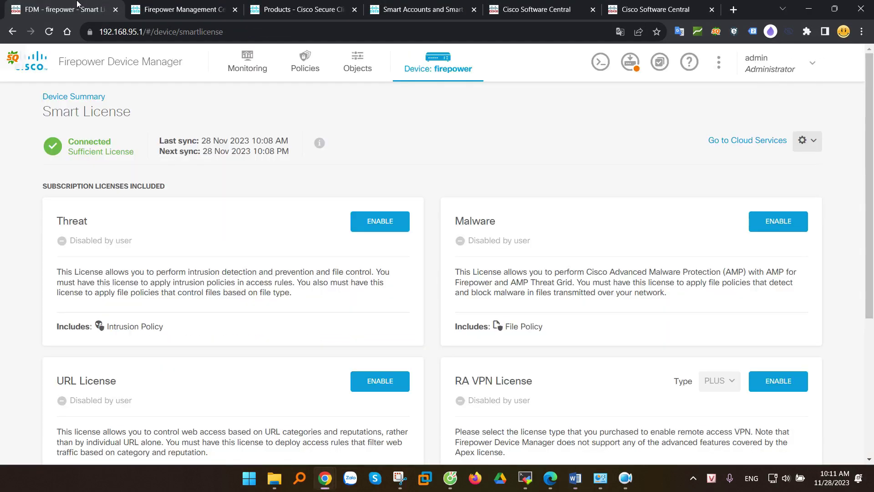
{"action": "scroll", "coordinate": [348, 297], "scroll_direction": "down", "scroll_amount": 2}
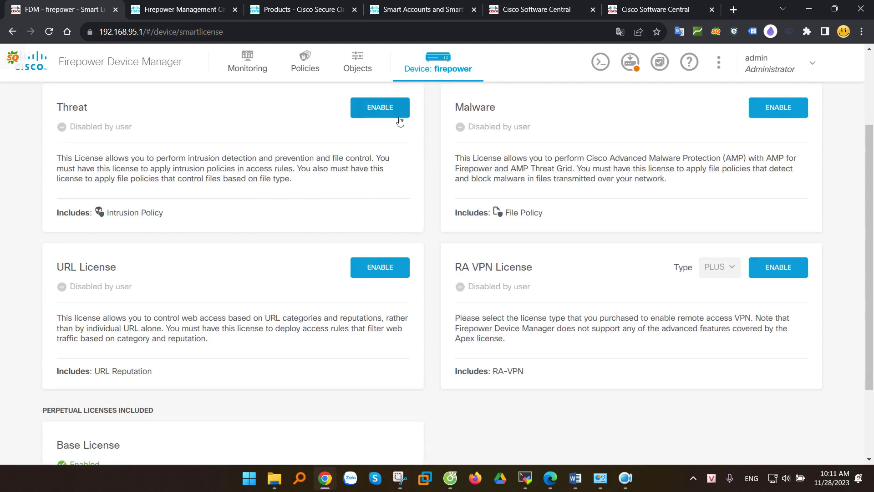
{"action": "scroll", "coordinate": [400, 120], "scroll_direction": "up", "scroll_amount": 1}
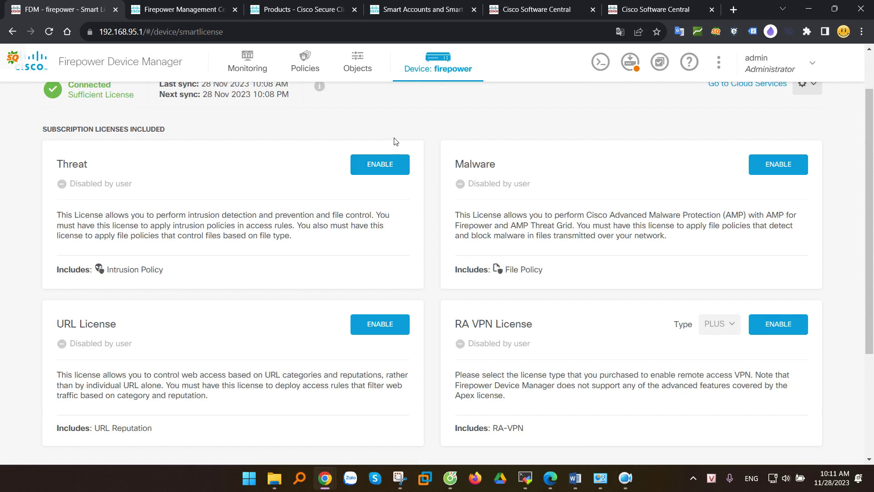
{"action": "left_click", "coordinate": [382, 166]}
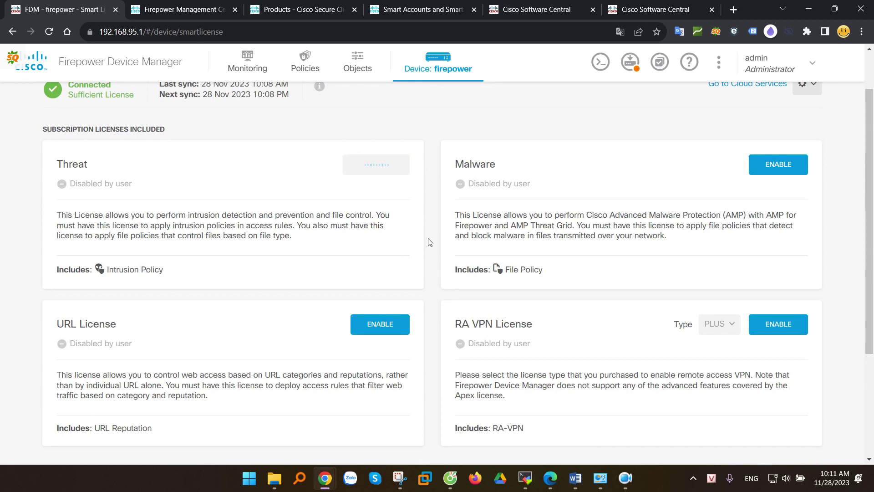
{"action": "scroll", "coordinate": [429, 242], "scroll_direction": "up", "scroll_amount": 2}
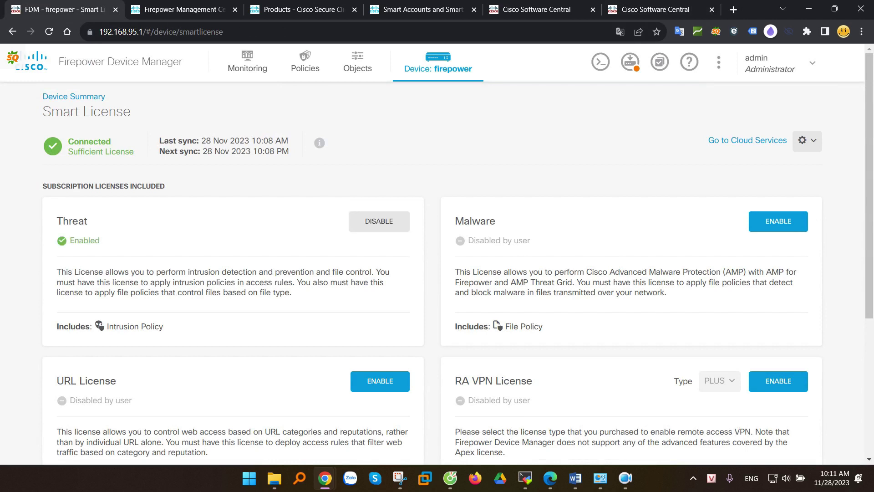
Reload the Smart License page to check the Threat license's compliance and resynchronize the licensing connection.
{"action": "left_click_drag", "start_coordinate": [68, 240], "coordinate": [164, 237]}
{"action": "key", "text": "F5"}
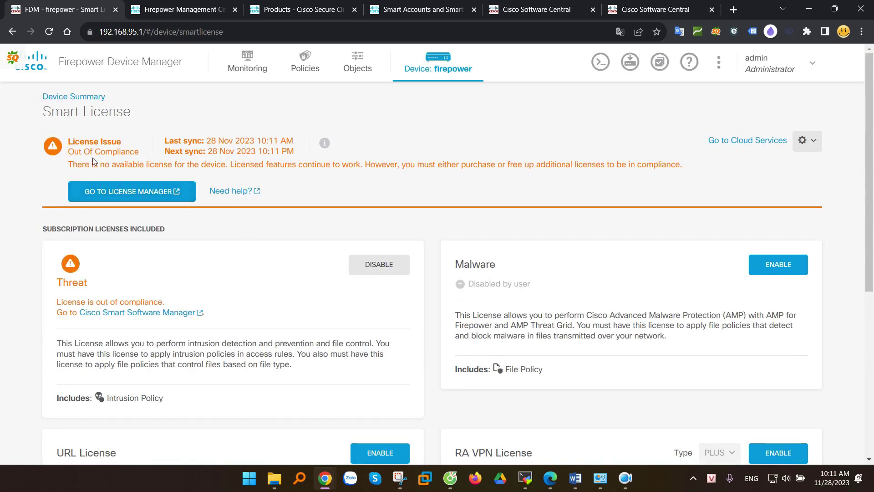
{"action": "left_click_drag", "start_coordinate": [68, 155], "coordinate": [119, 157]}
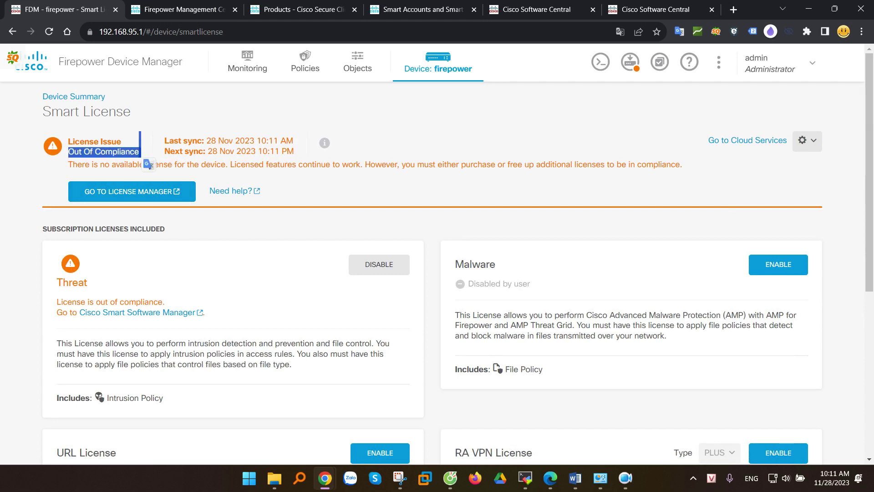
{"action": "left_click", "coordinate": [805, 141]}
{"action": "left_click", "coordinate": [768, 168]}
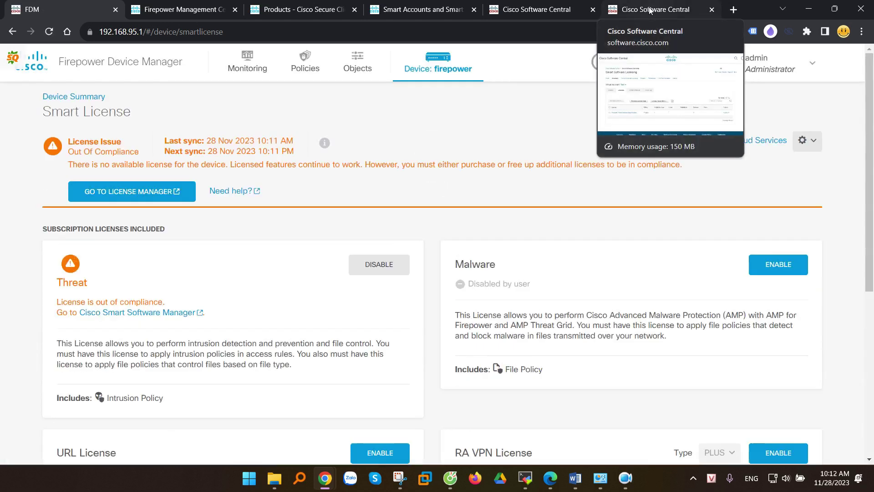
Refresh the Test virtual account's license list in Cisco Software Central and examine the FPR1010 Threat Defense Threat Protection usage, balance and alerts.
{"action": "left_click", "coordinate": [619, 17]}
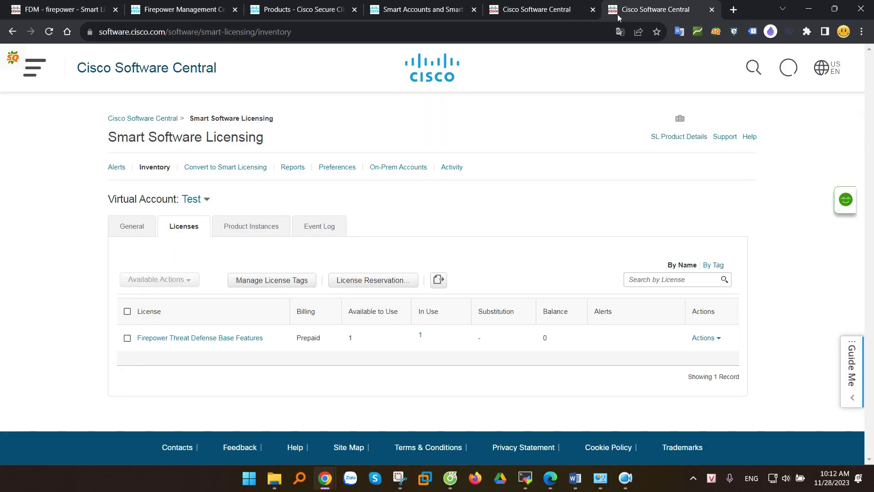
{"action": "left_click", "coordinate": [141, 228]}
{"action": "left_click", "coordinate": [183, 225]}
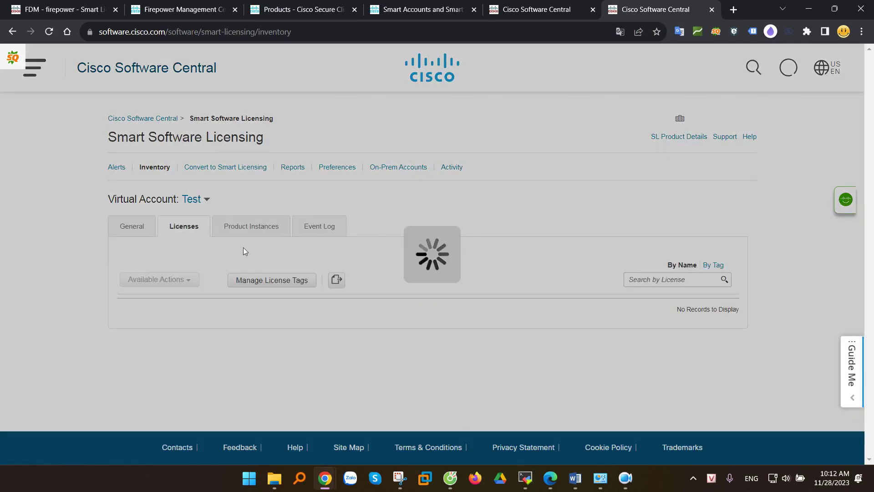
{"action": "scroll", "coordinate": [246, 262], "scroll_direction": "down", "scroll_amount": 1}
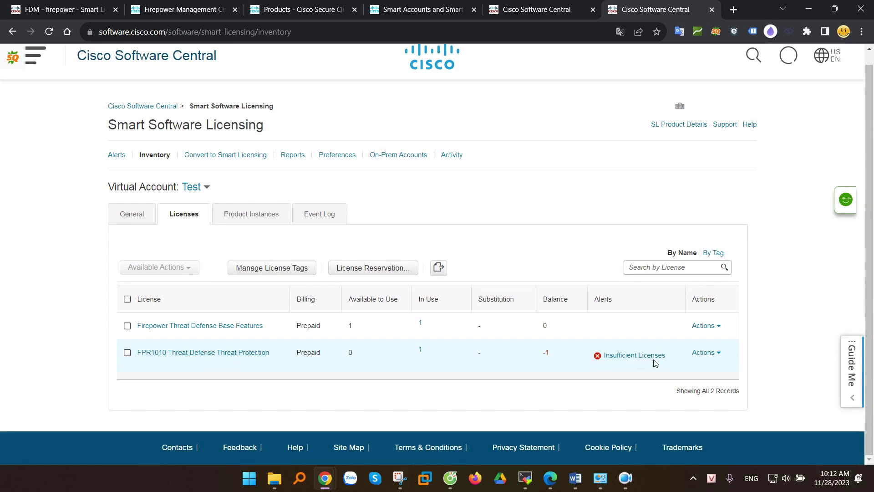
{"action": "mouse_move", "coordinate": [364, 308]}
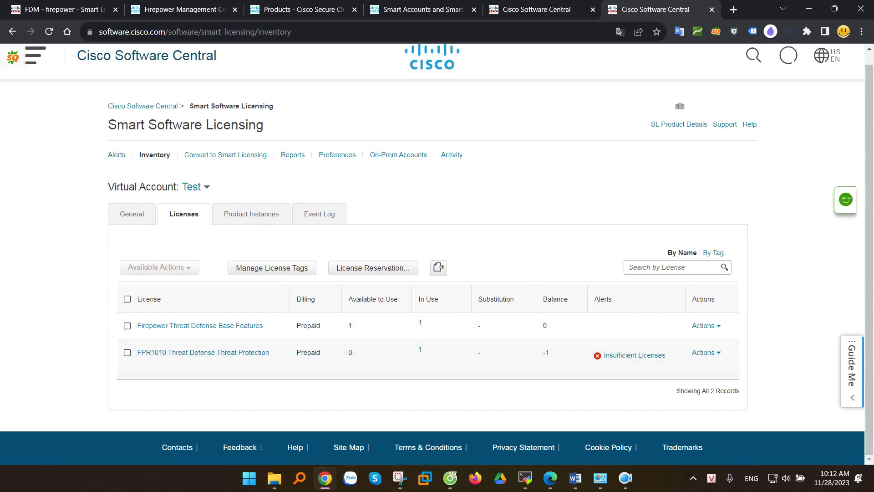
Disable the Threat subscription license in Firepower Device Manager.
{"action": "left_click", "coordinate": [60, 9]}
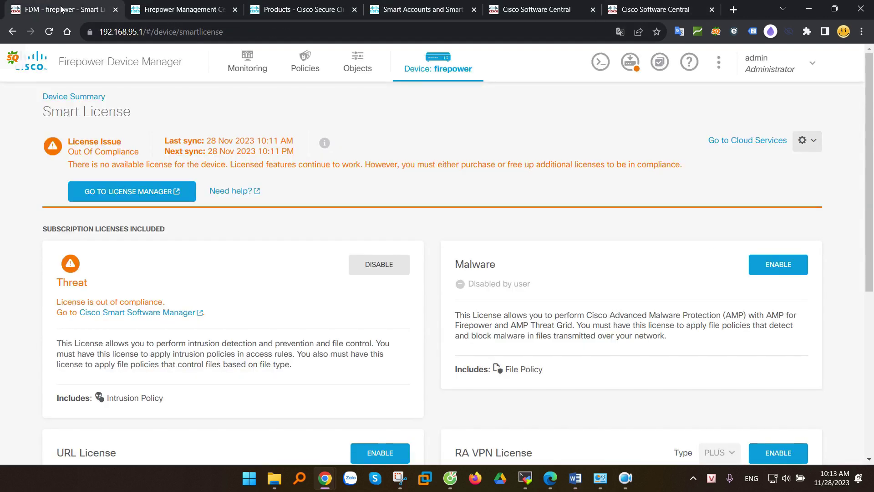
{"action": "left_click", "coordinate": [378, 269]}
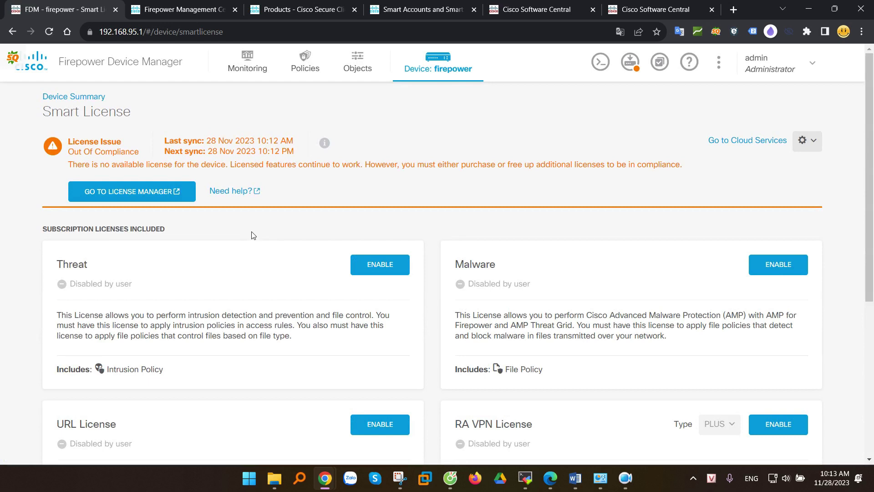
{"action": "scroll", "coordinate": [255, 239], "scroll_direction": "down", "scroll_amount": 4}
{"action": "scroll", "coordinate": [255, 241], "scroll_direction": "up", "scroll_amount": 4}
Reload the Smart License page and check the device's connection and license compliance status.
{"action": "key", "text": "F5"}
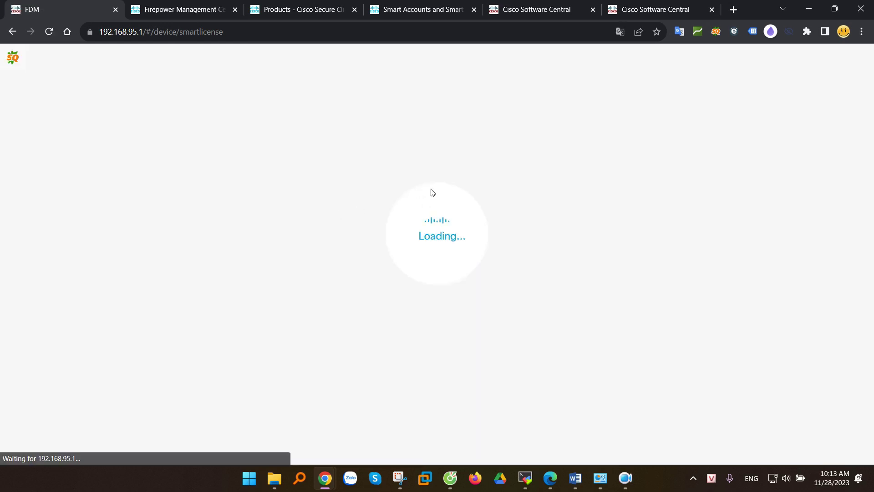
{"action": "left_click_drag", "start_coordinate": [69, 141], "coordinate": [148, 167]}
{"action": "left_click", "coordinate": [215, 165]}
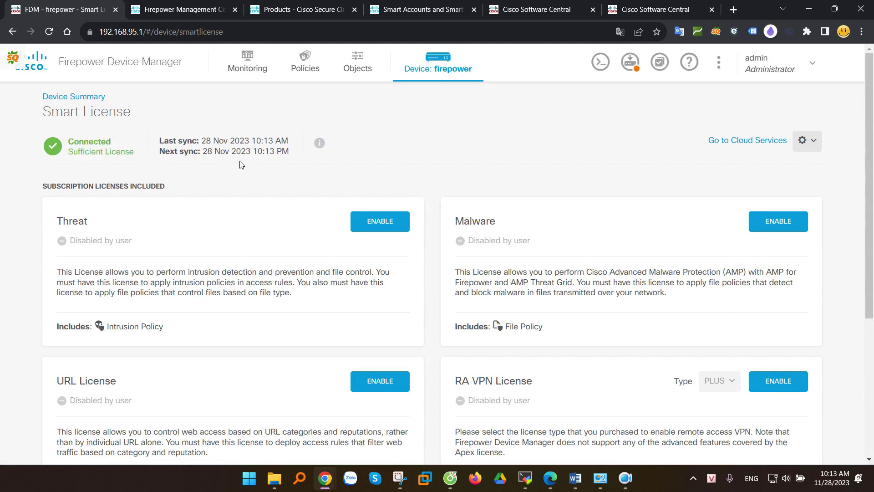
{"action": "key", "text": "alt+Tab"}
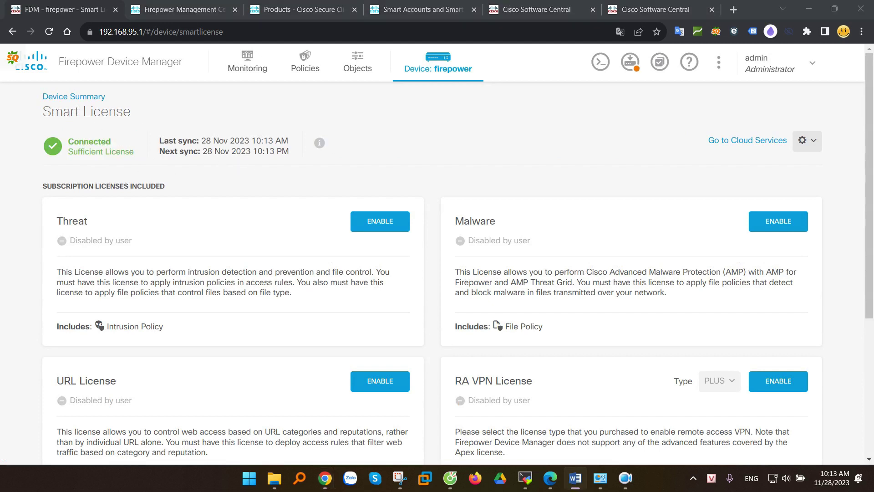